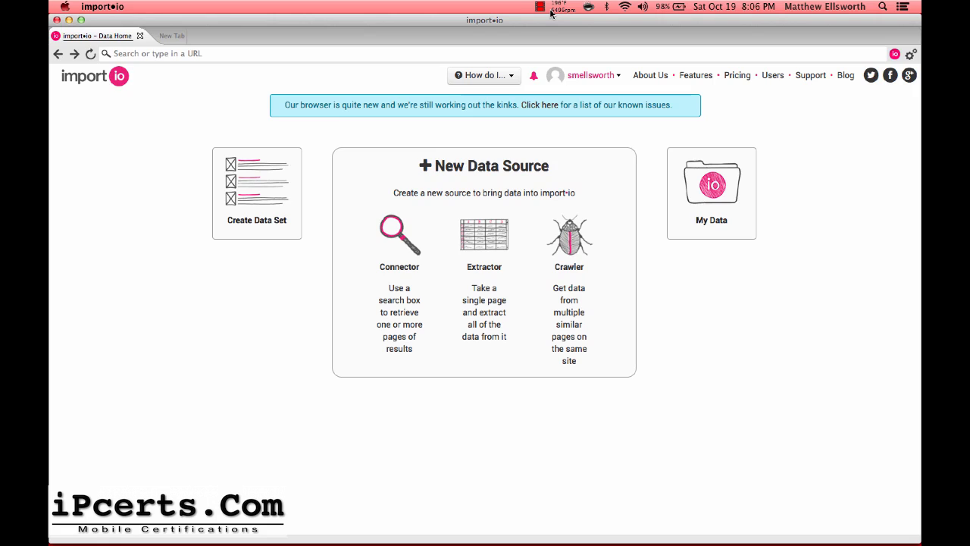
Start a new Connector data source and load racked.com as the site to extract from.
click(399, 235)
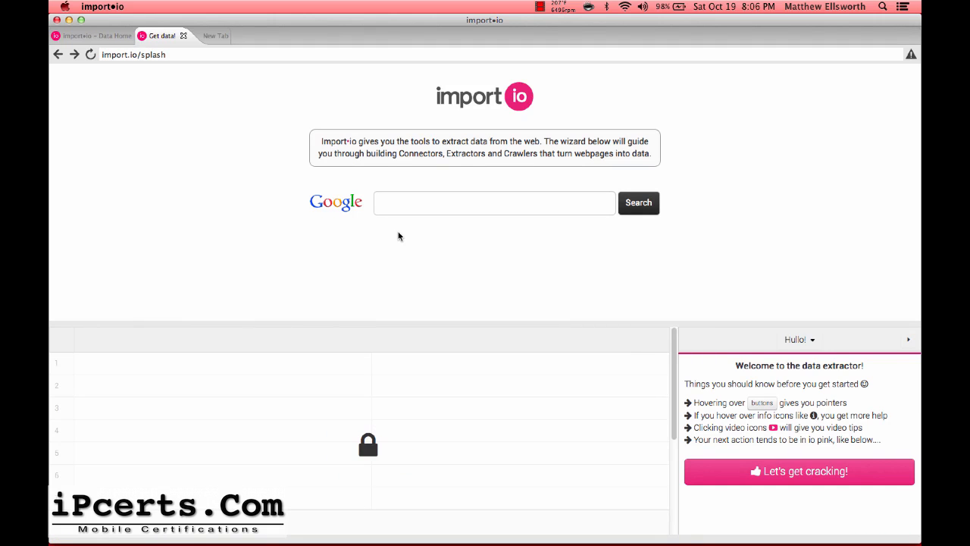
click(161, 56)
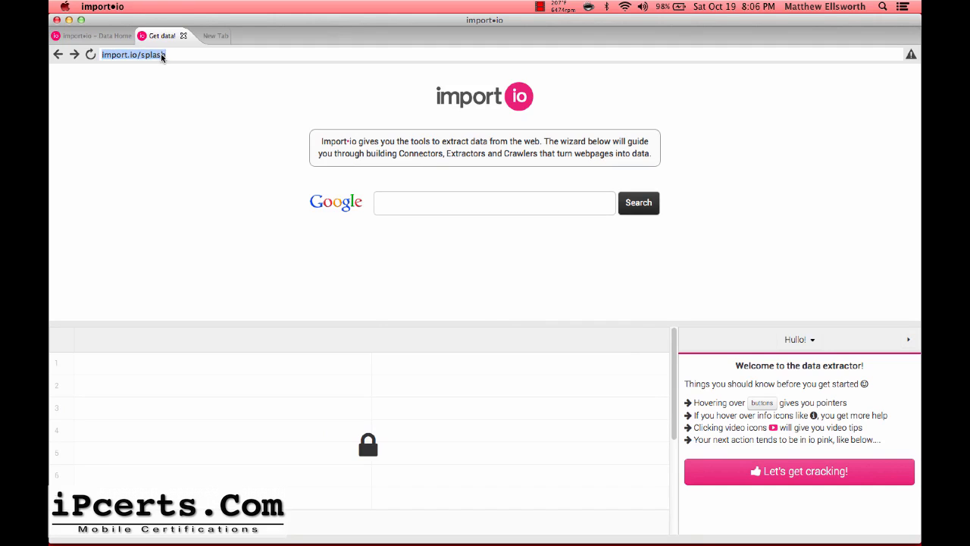
text(refiner)
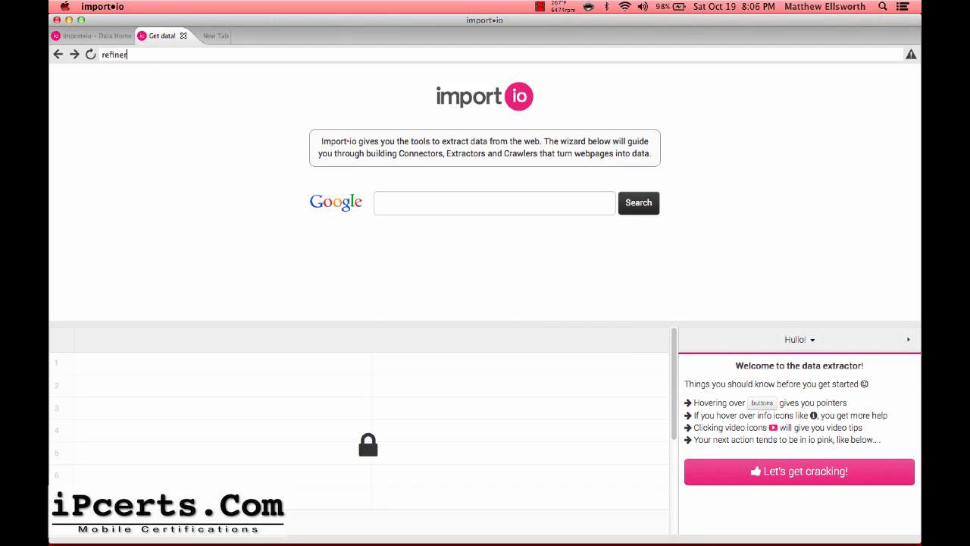
text(y)
key(BackSpace)
key(BackSpace)
key(BackSpace)
key(BackSpace)
key(BackSpace)
key(BackSpace)
key(BackSpace)
text(acked.com)
key(Return)
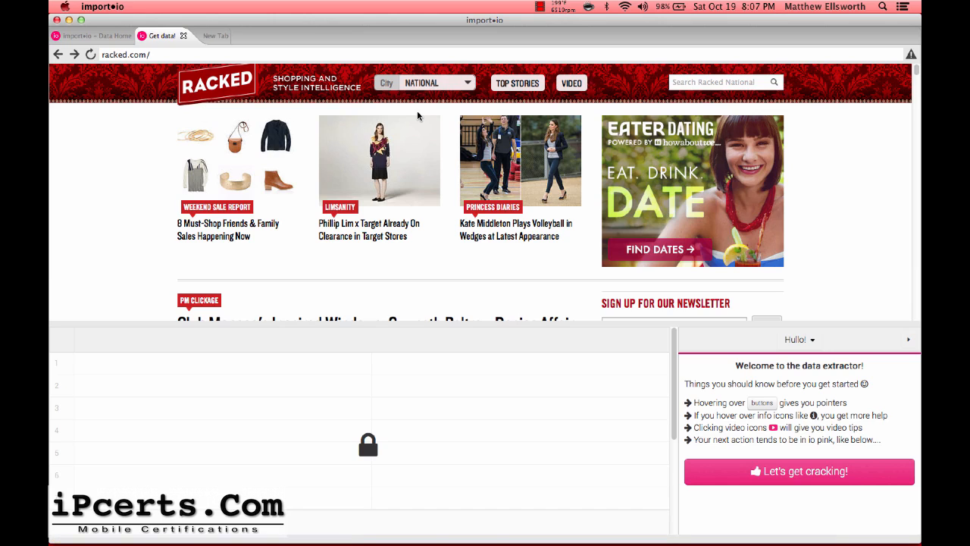
Choose the Connector extraction type, confirm the current page as the starting point and start recording a query.
click(801, 475)
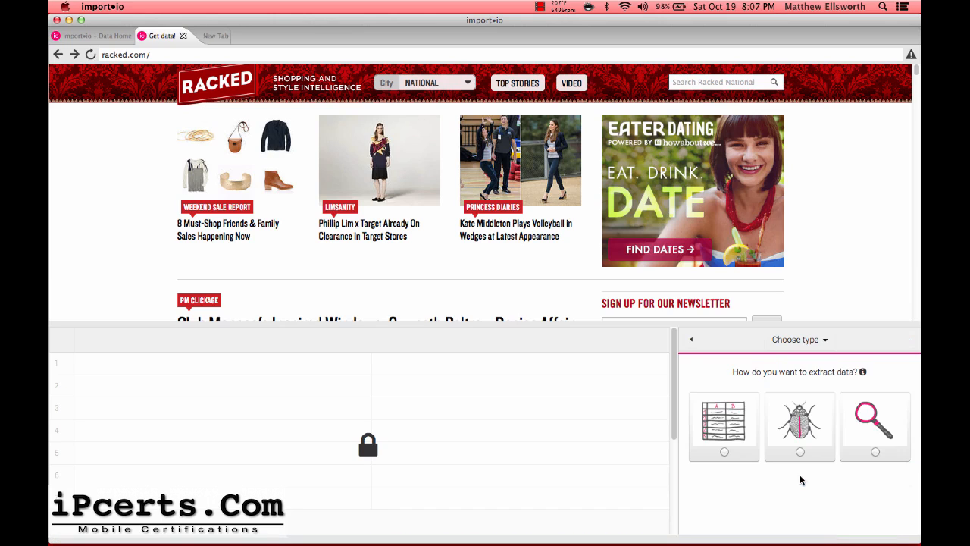
click(875, 427)
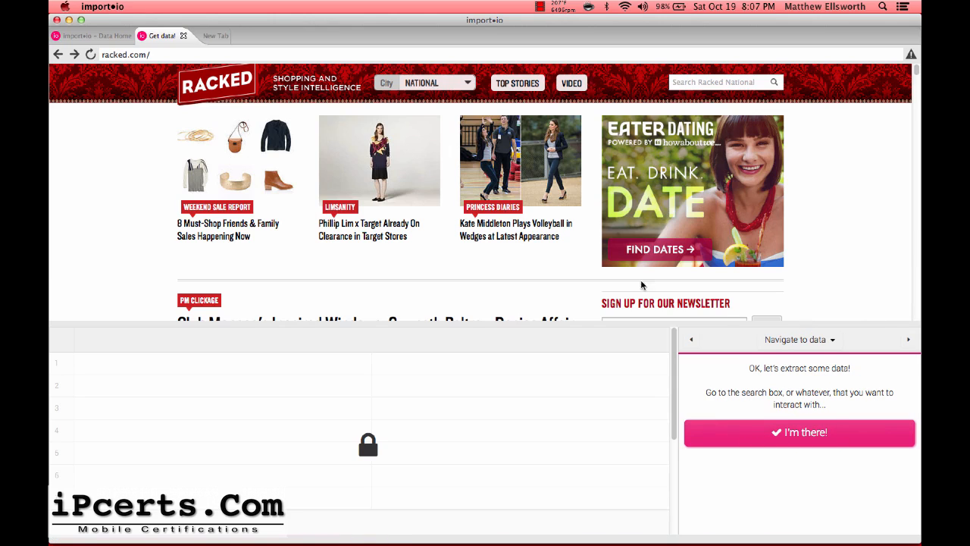
click(799, 433)
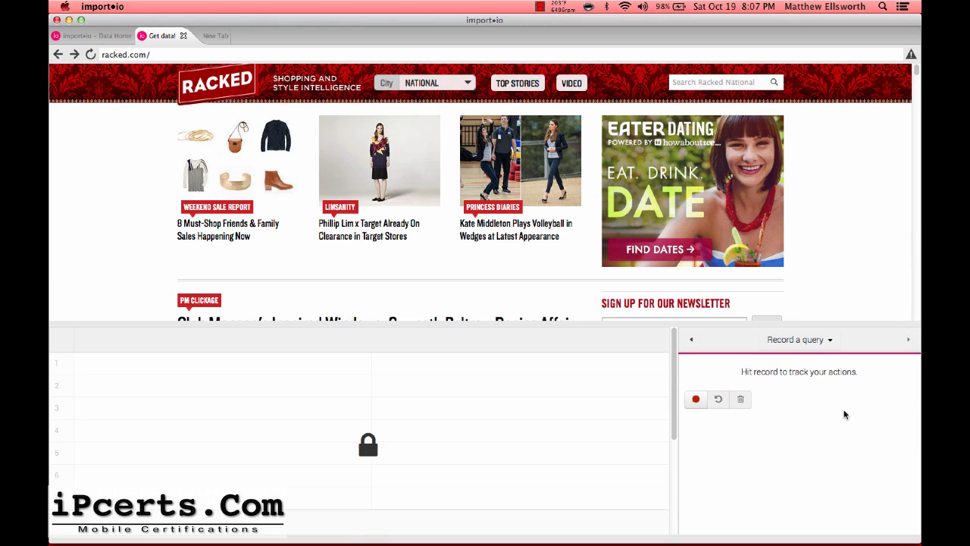
click(692, 399)
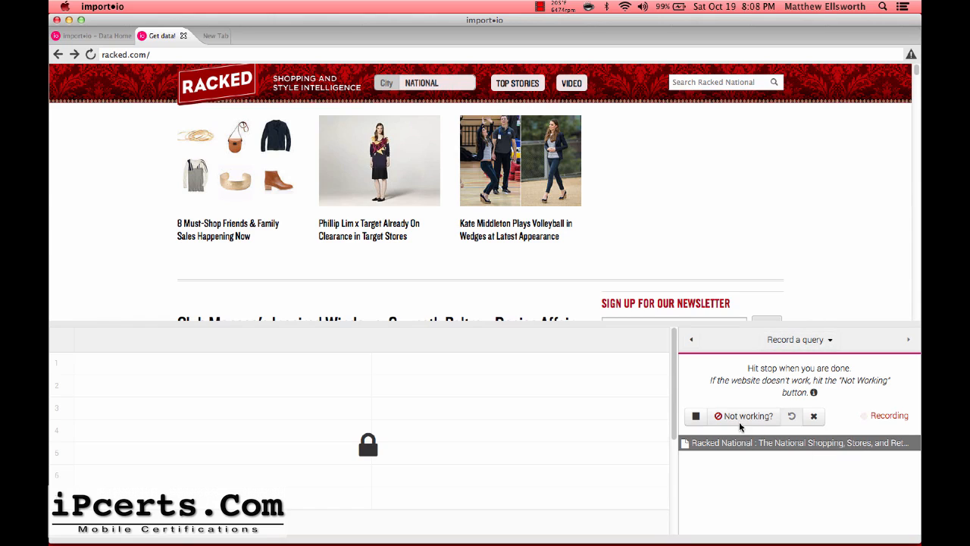
Search the Racked site for "pop-up" as the example query.
scroll(693, 245, down, 3)
scroll(692, 245, down, 1)
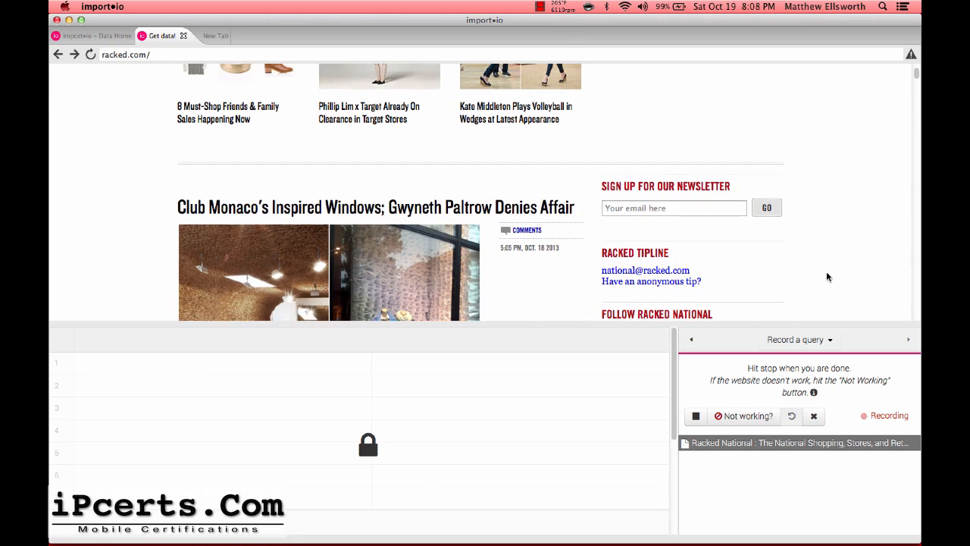
scroll(827, 277, up, 3)
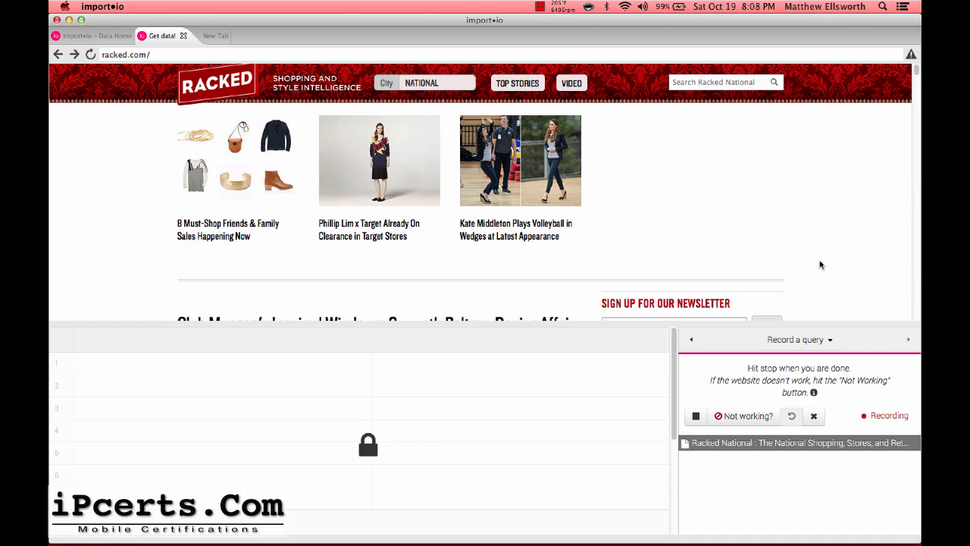
click(690, 86)
text(pop-up)
key(Return)
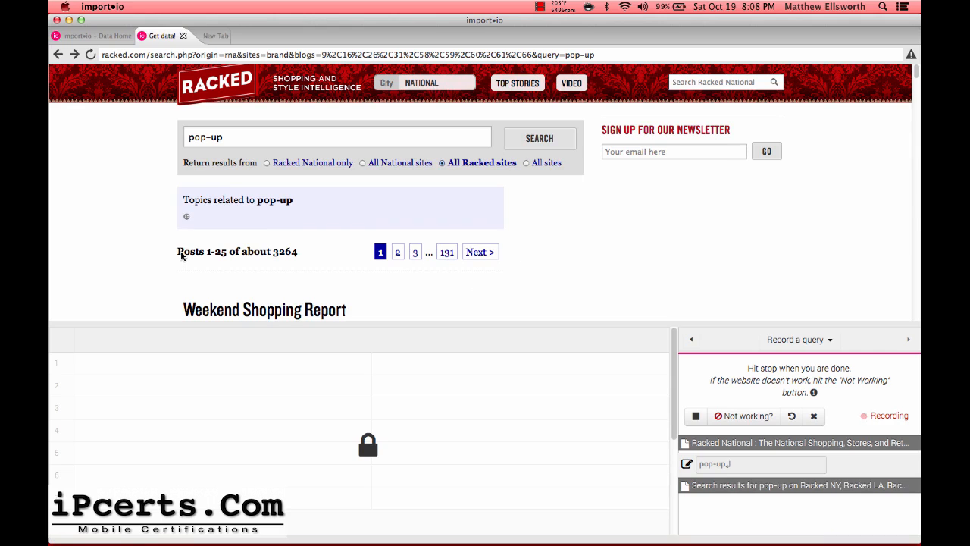
Stop recording the query after checking the results page, and confirm that the data to extract is still in the browser.
scroll(181, 256, down, 10)
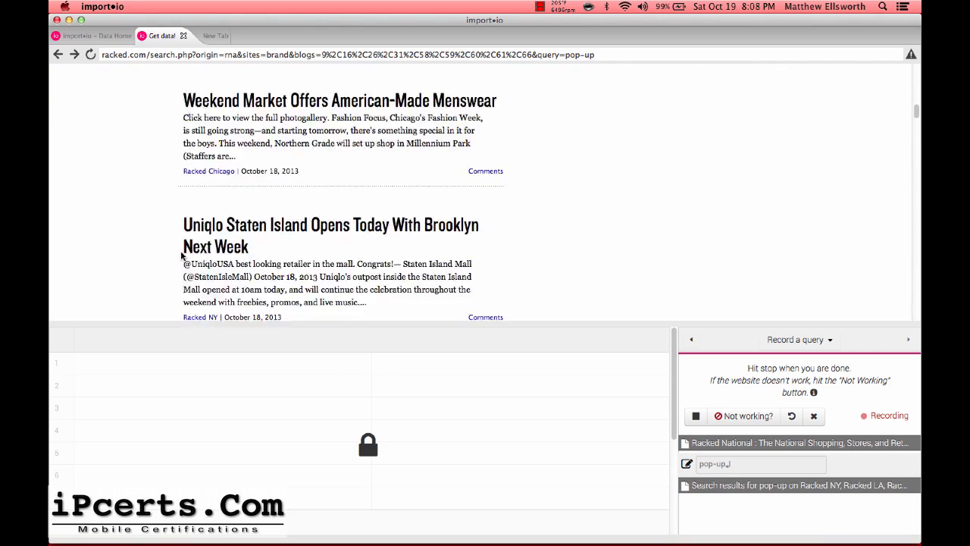
scroll(181, 256, down, 5)
scroll(181, 256, up, 10)
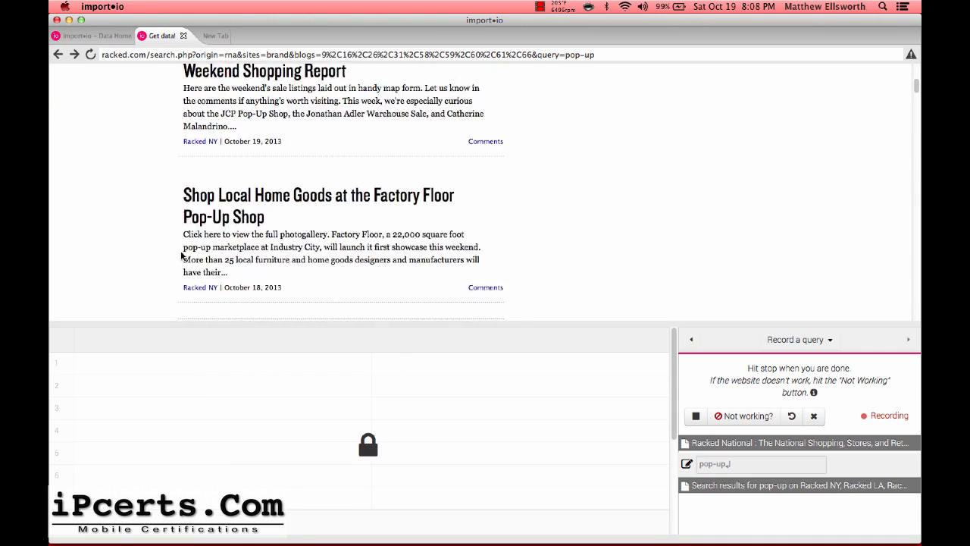
scroll(181, 256, up, 5)
click(696, 416)
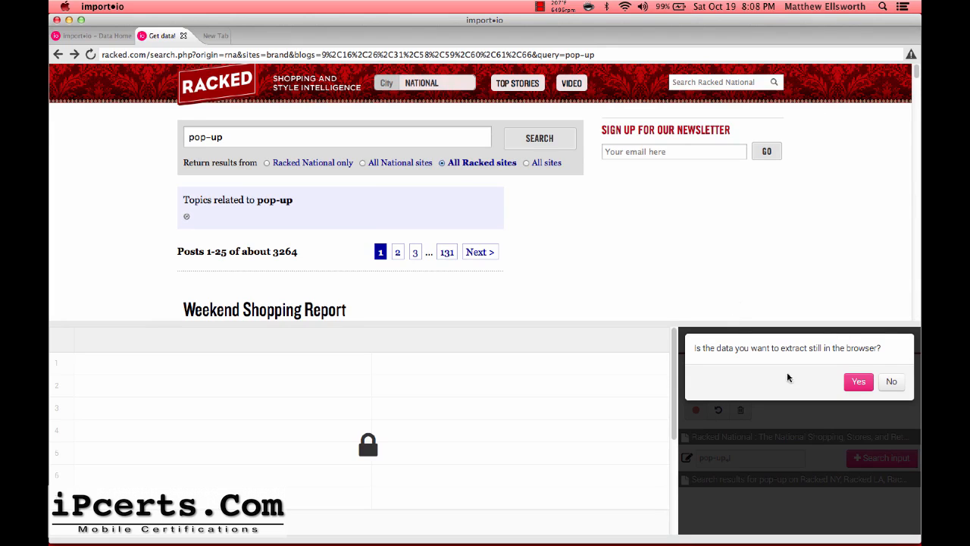
scroll(648, 258, down, 2)
scroll(648, 258, down, 8)
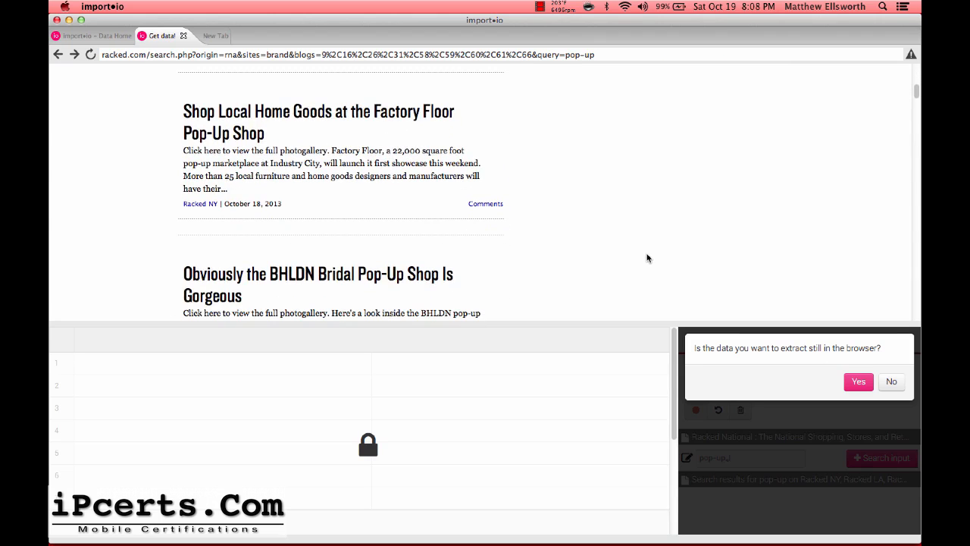
scroll(648, 259, up, 10)
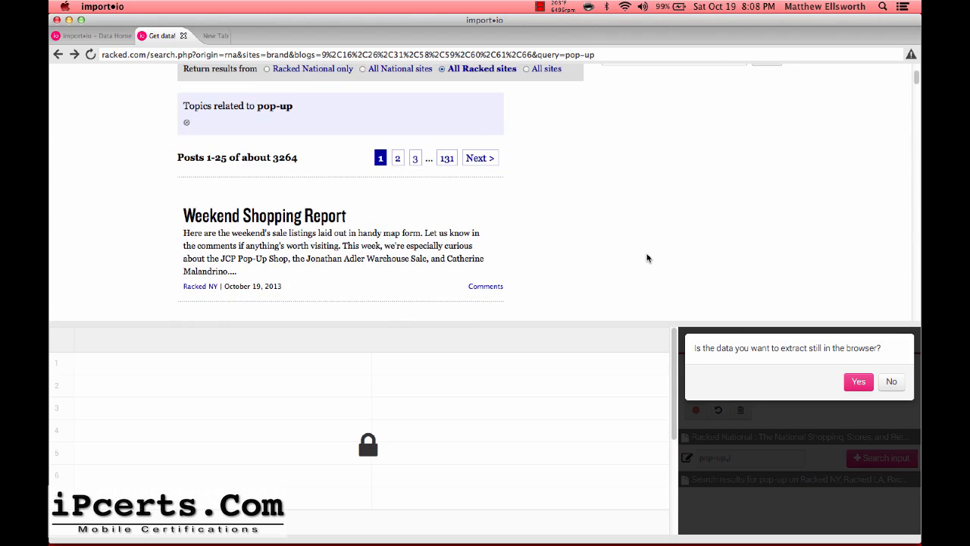
click(859, 381)
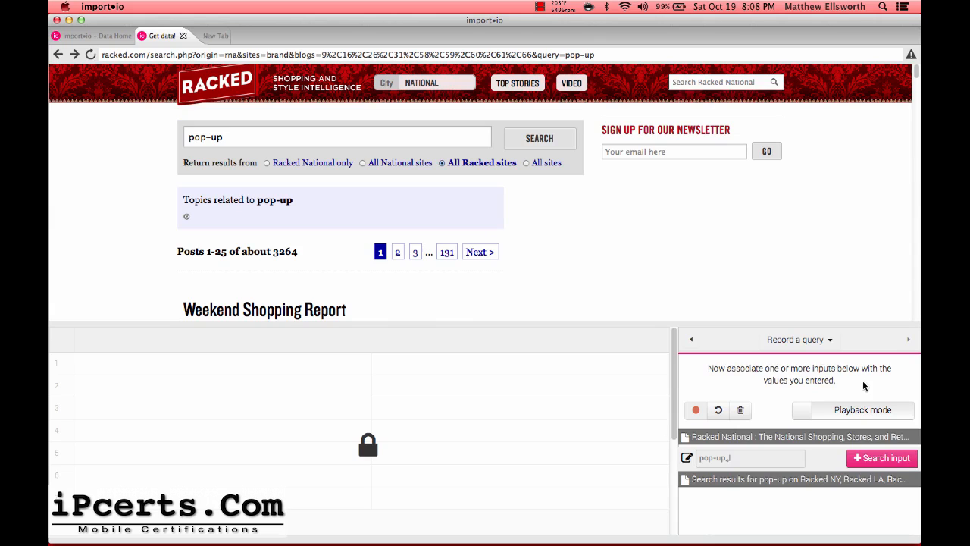
Make the recorded pop-up value a search input of type Text, keeping the suggested name query.
scroll(642, 269, down, 1)
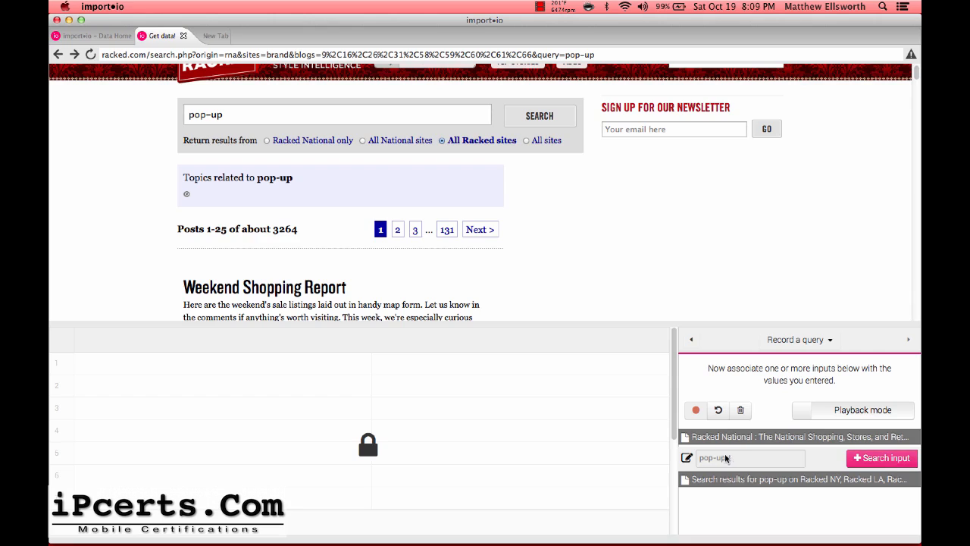
click(882, 458)
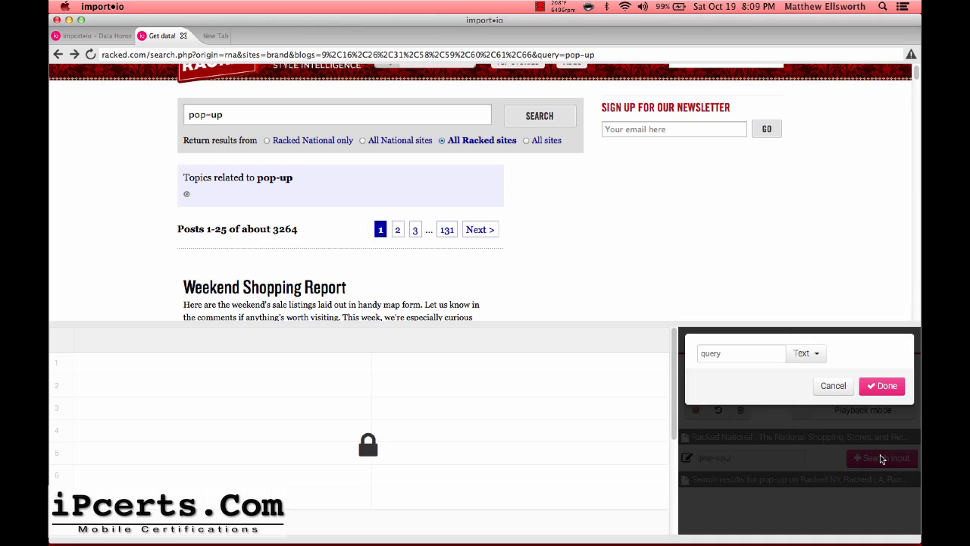
click(882, 387)
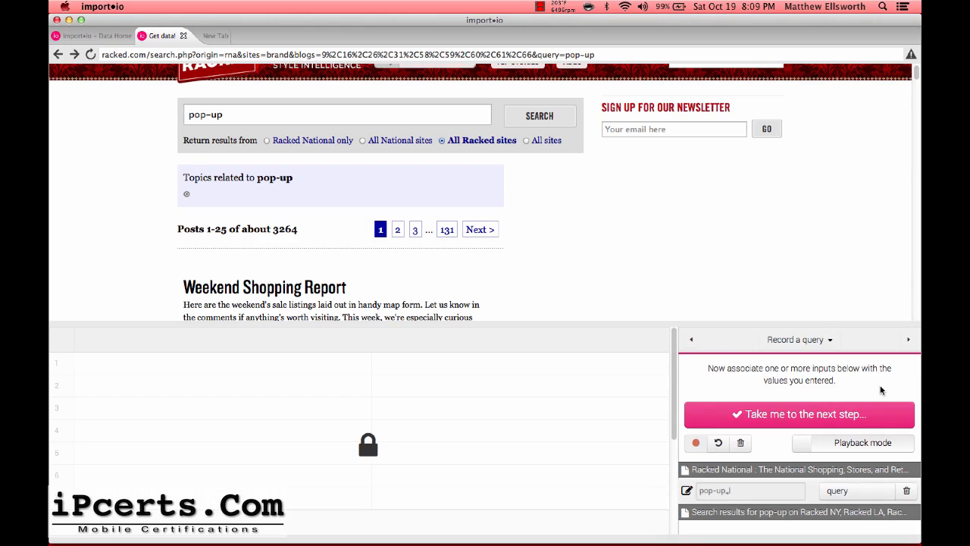
Configure the Connector for multiple rows per page, with the total results count returned and no pagination training.
click(784, 417)
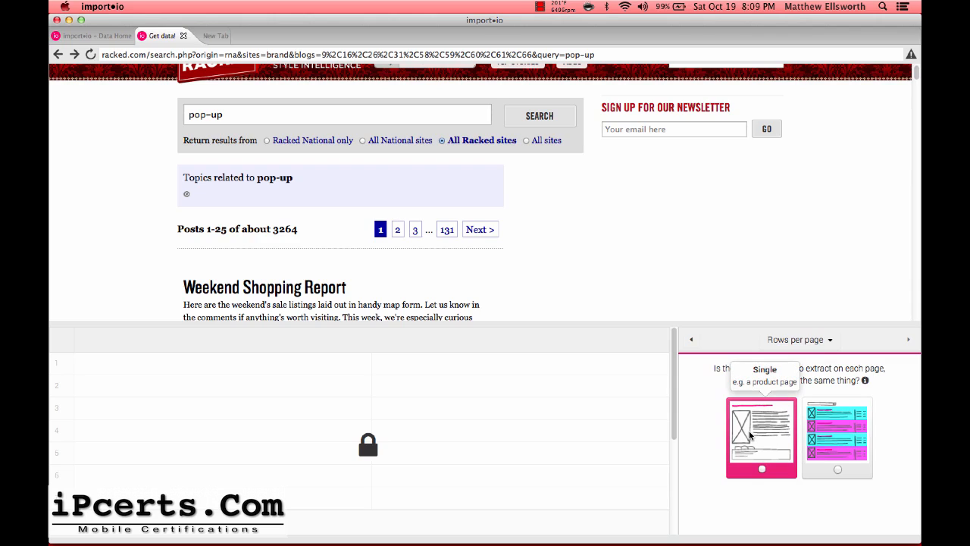
click(855, 451)
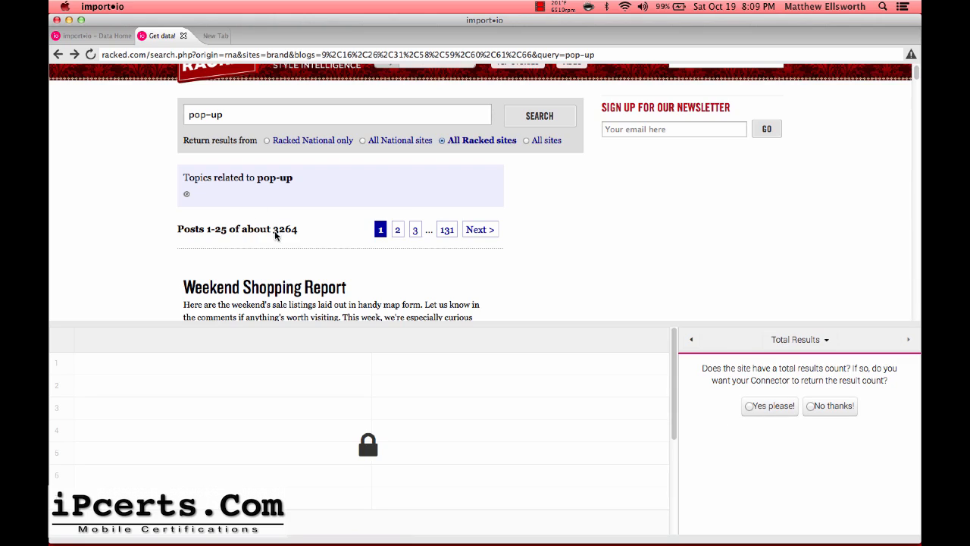
click(759, 403)
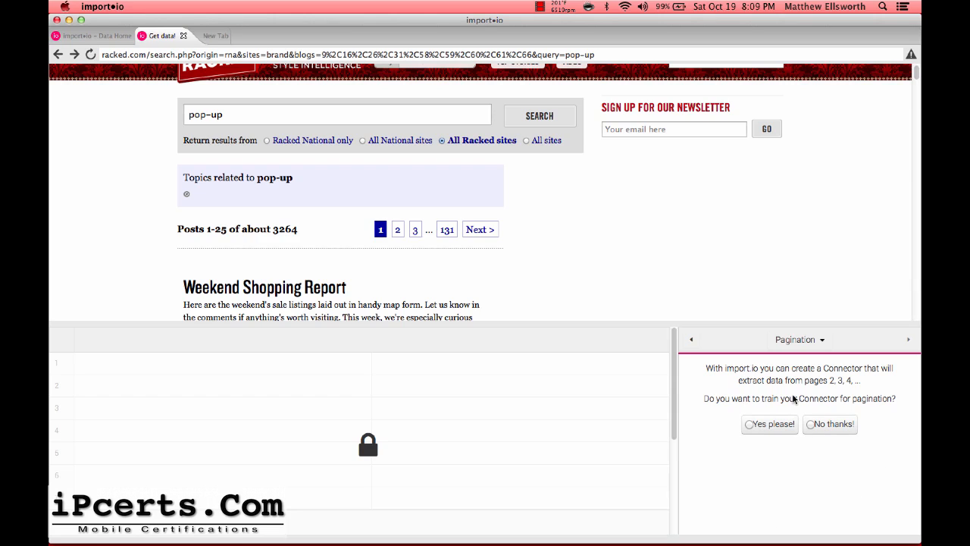
click(828, 425)
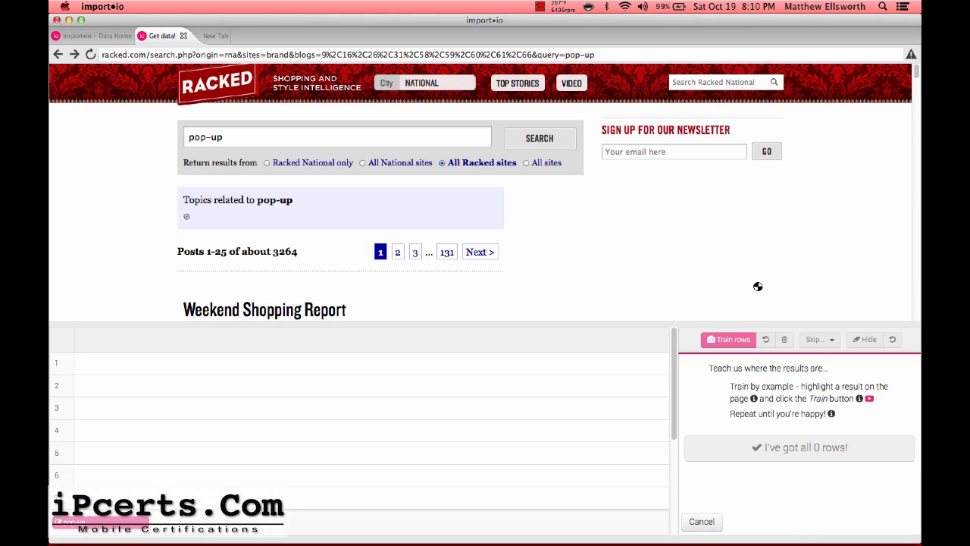
Train the first example row on the whole "Weekend Shopping Report" search result, from its category label to its comments link.
scroll(758, 286, down, 2)
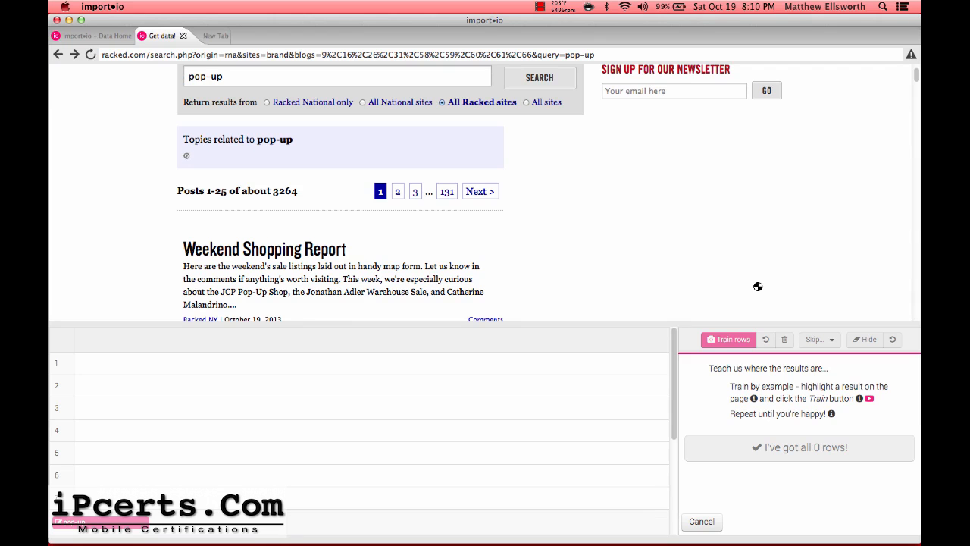
scroll(758, 286, down, 8)
scroll(758, 287, up, 9)
scroll(758, 287, down, 1)
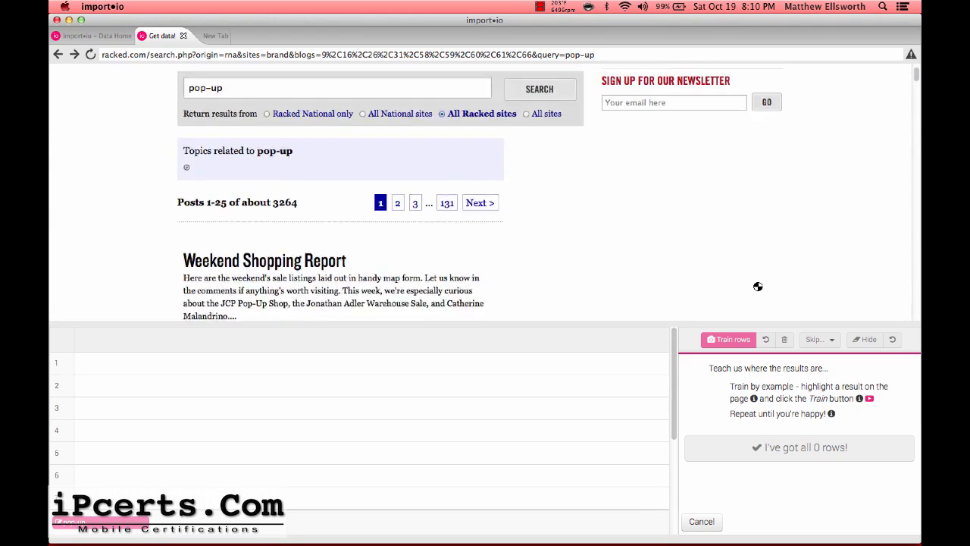
scroll(758, 287, down, 3)
scroll(758, 286, up, 1)
scroll(758, 287, down, 1)
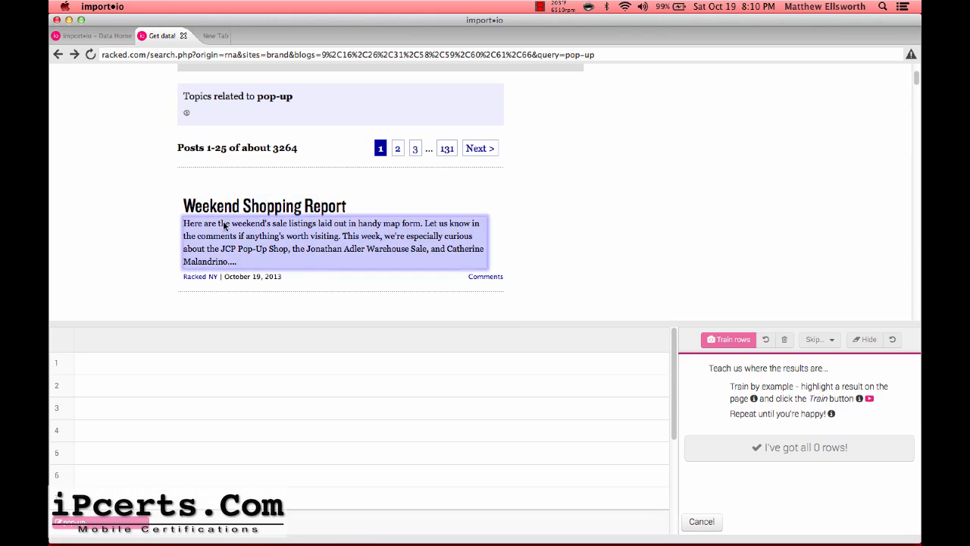
click(180, 180)
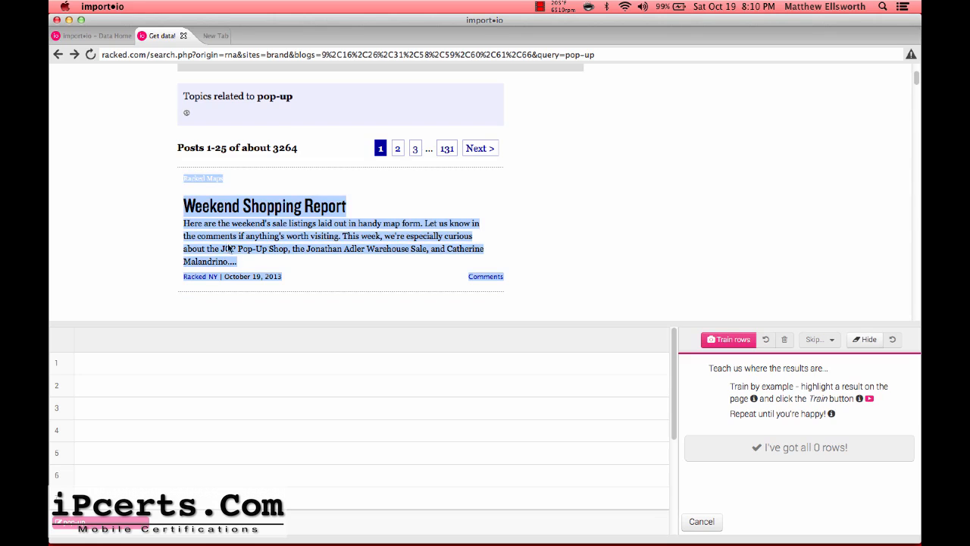
click(729, 341)
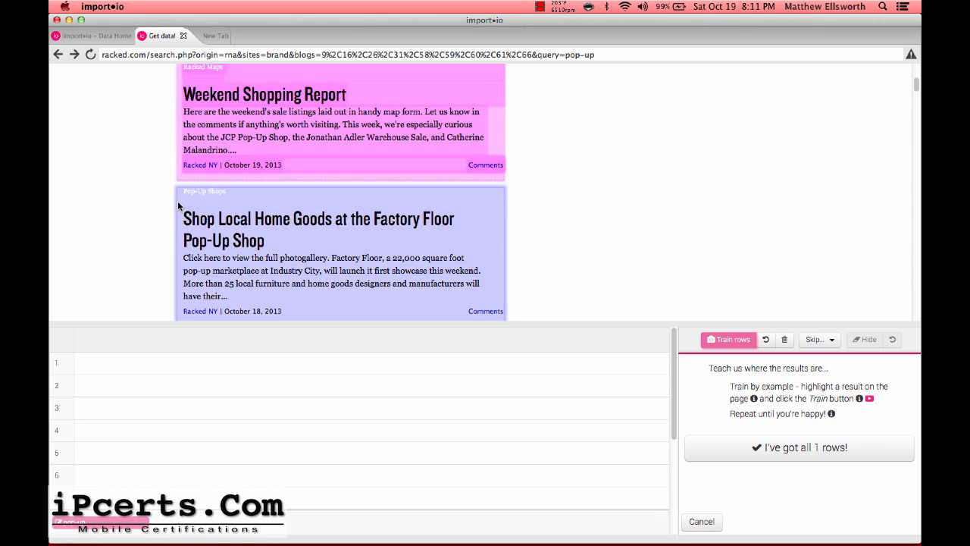
Train a second example row on the whole "Shop Local Home Goods at the Factory Floor Pop-Up Shop" result.
scroll(179, 205, down, 2)
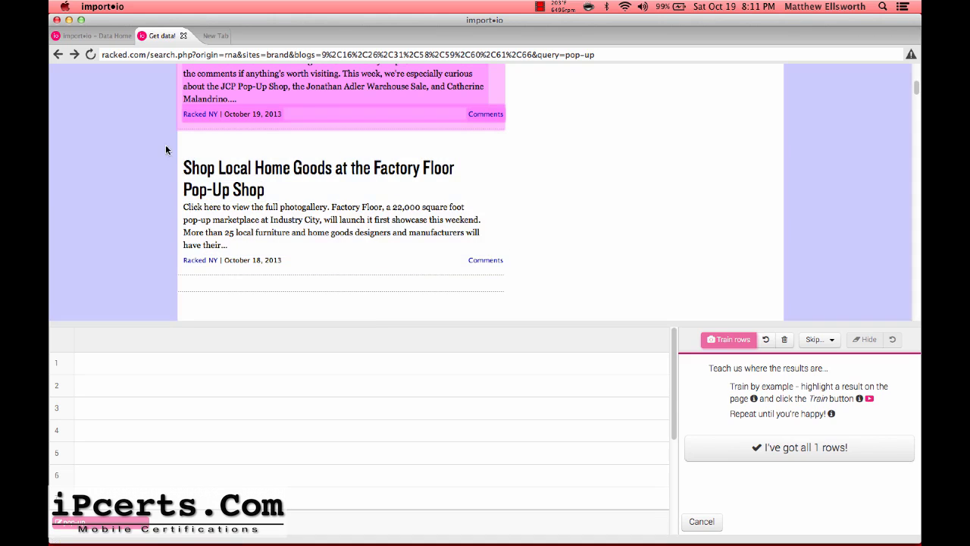
click(181, 153)
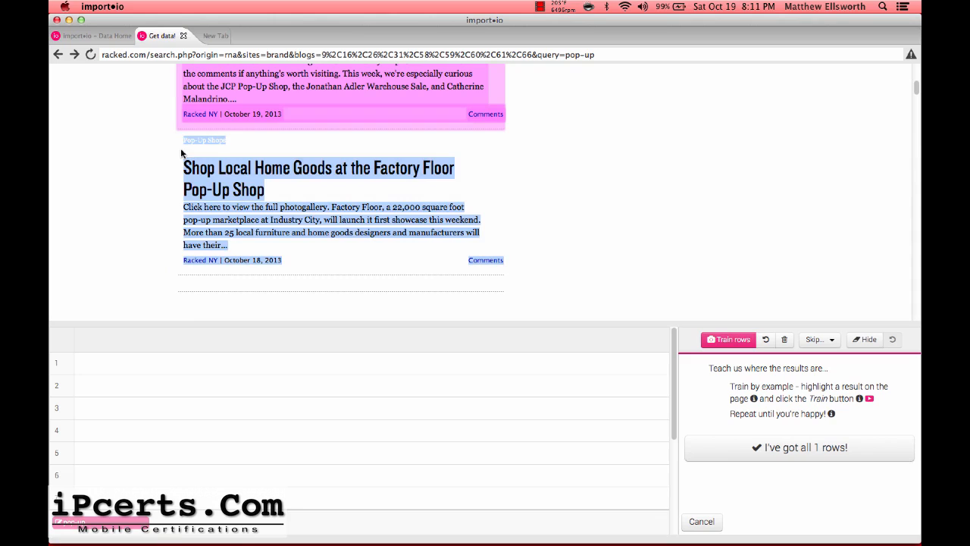
click(732, 342)
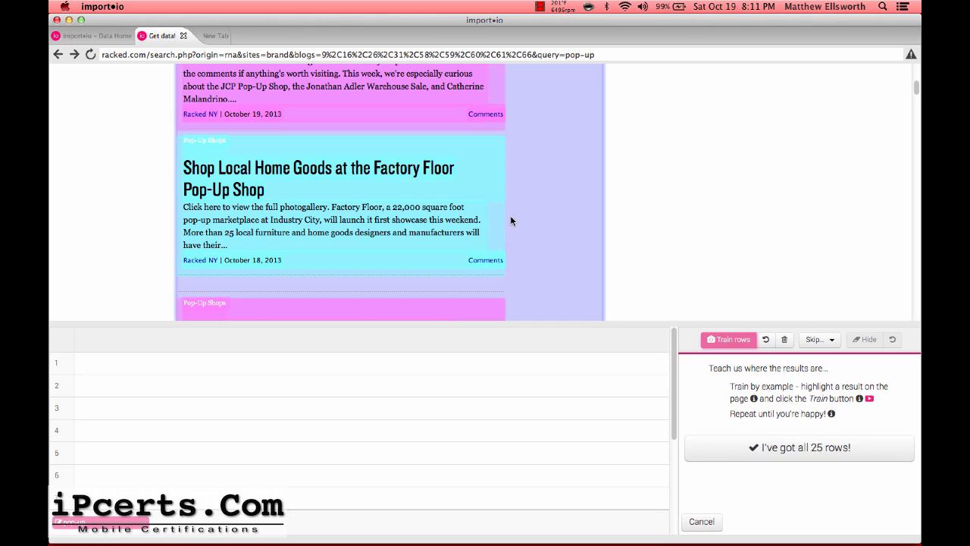
Check the highlighted rows along the results page and accept the row training to continue to the columns.
scroll(516, 218, down, 10)
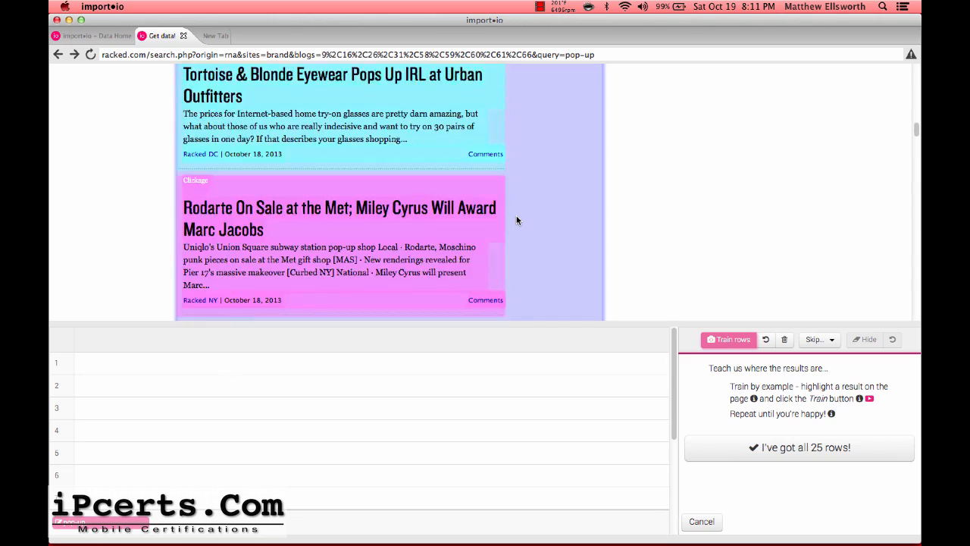
scroll(517, 219, up, 15)
scroll(517, 216, down, 5)
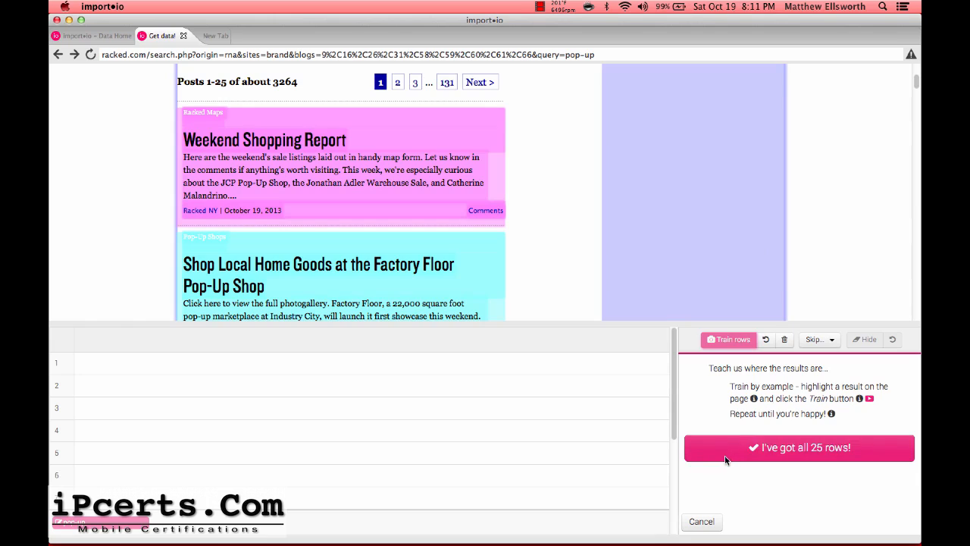
click(725, 453)
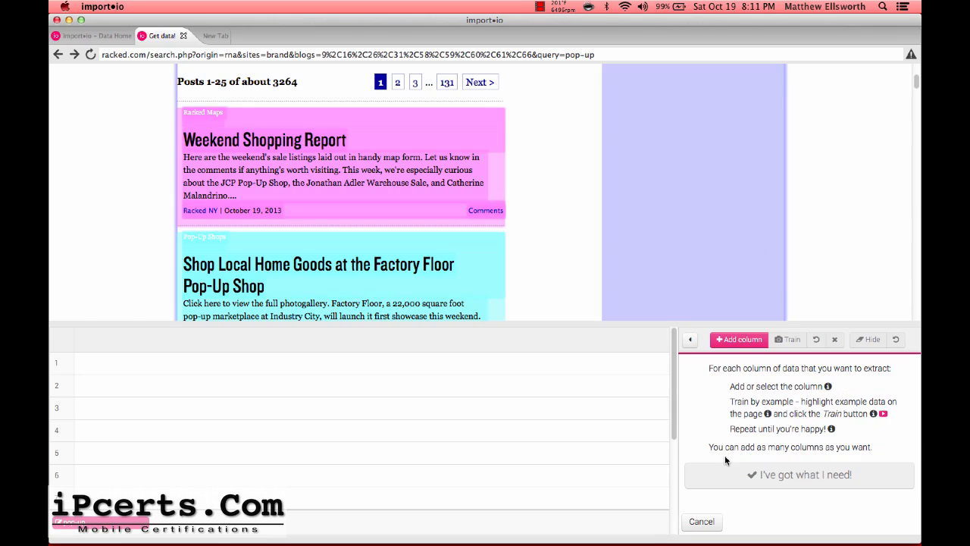
Add a text column named post_title and train it on the "Weekend Shopping Report" headline.
click(733, 340)
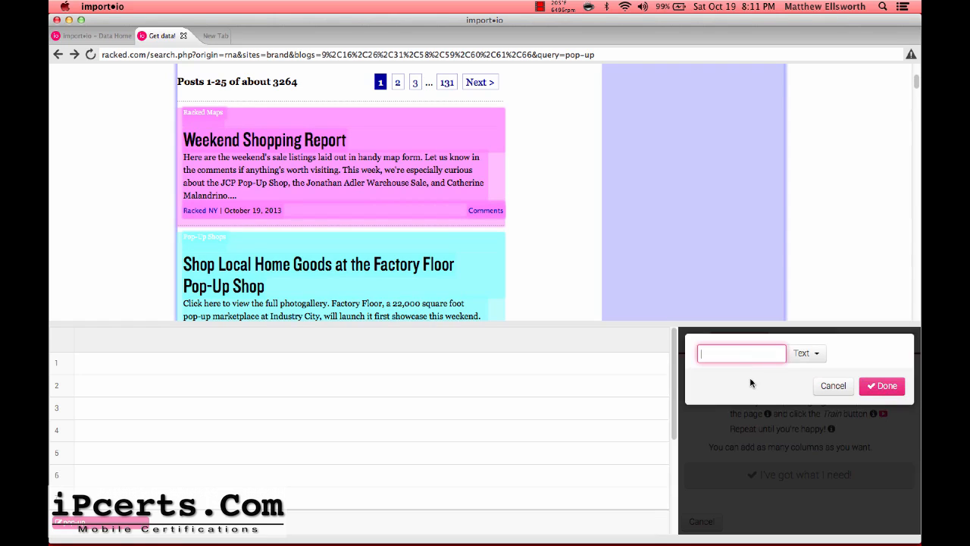
text(post_title)
click(266, 144)
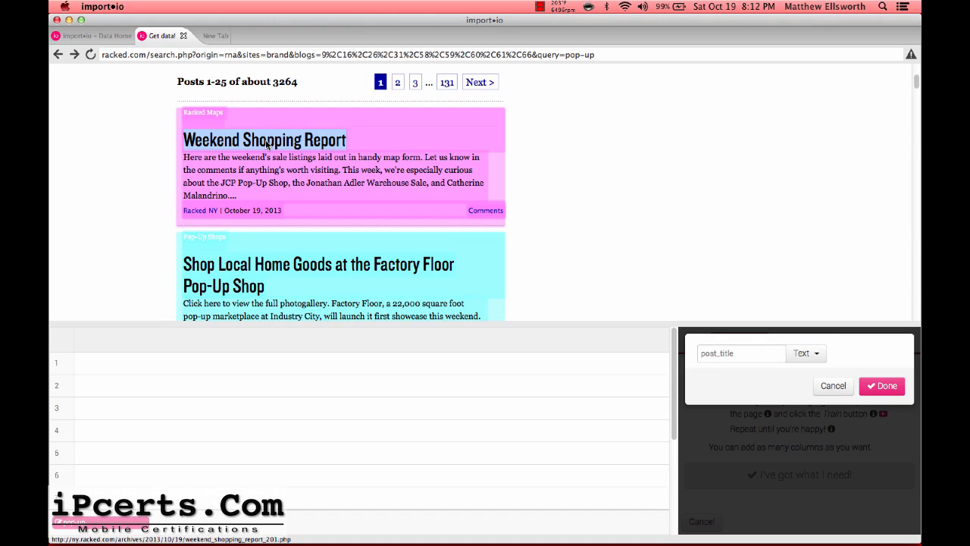
click(883, 393)
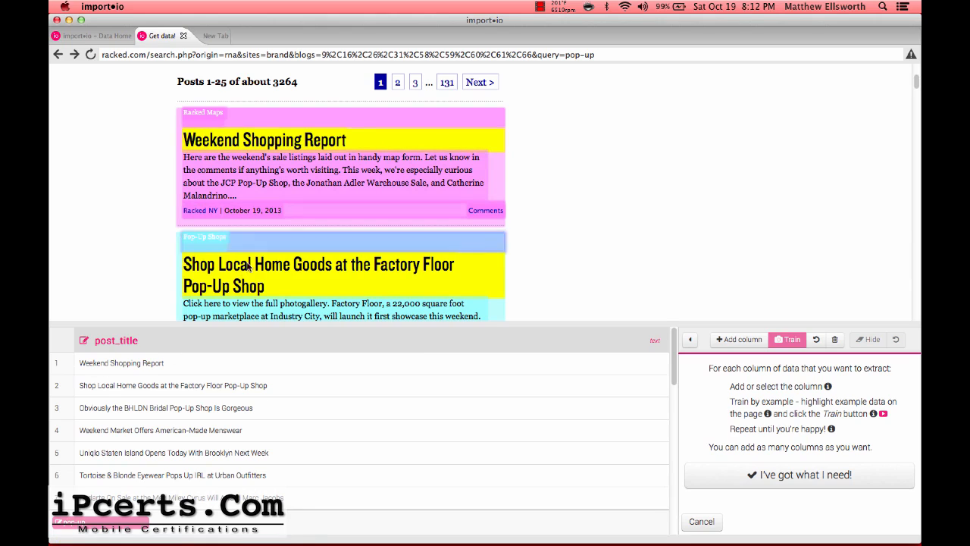
Add a column named post_link of type Link and train it on the "Weekend Shopping Report" headline link.
click(736, 340)
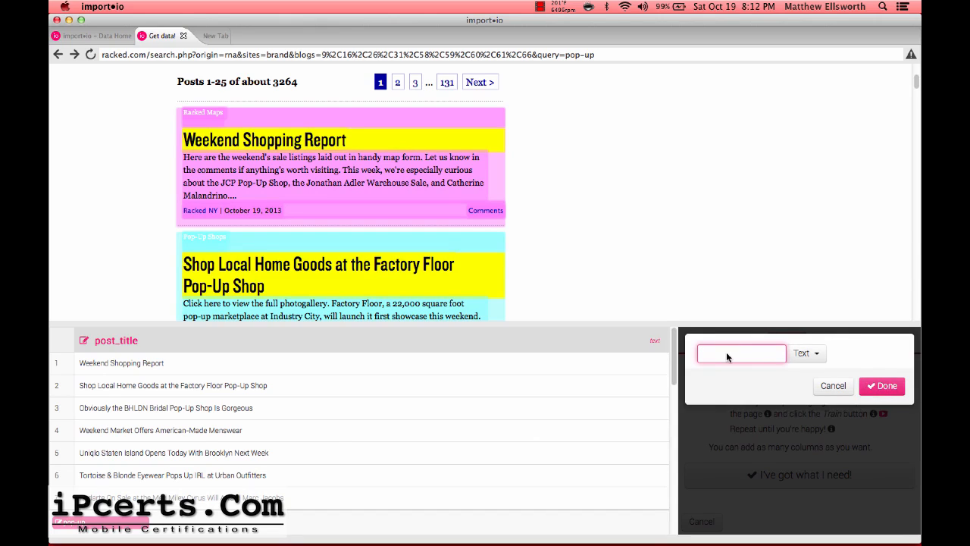
text(post_link)
click(803, 354)
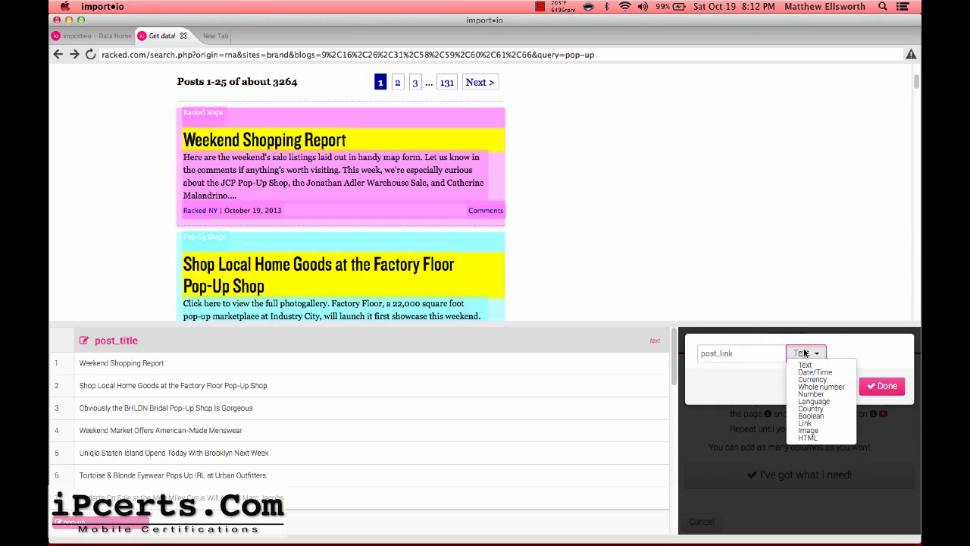
click(822, 424)
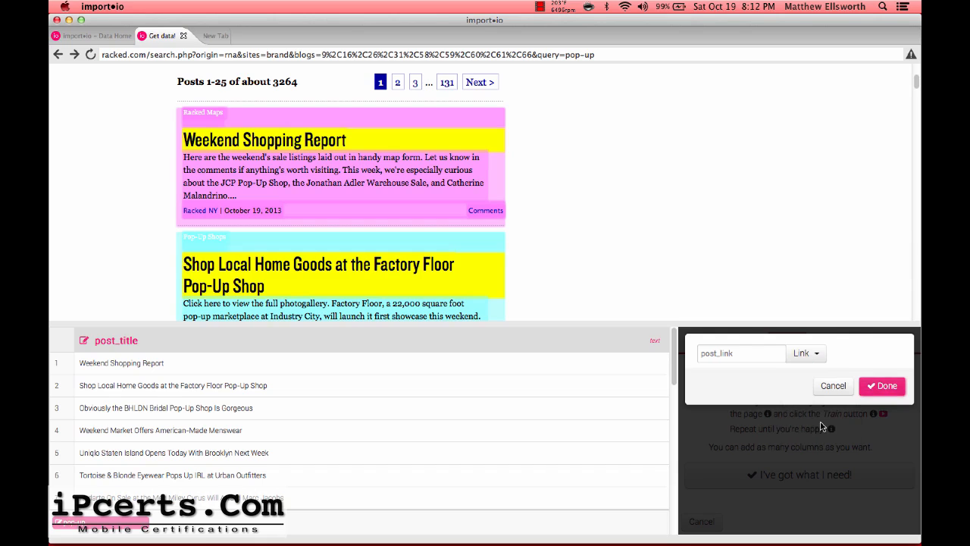
click(875, 386)
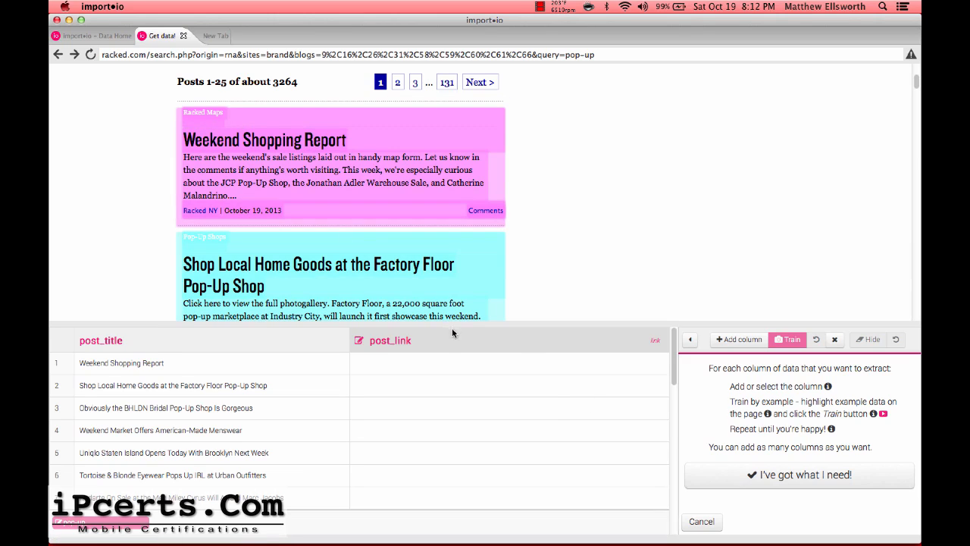
click(290, 142)
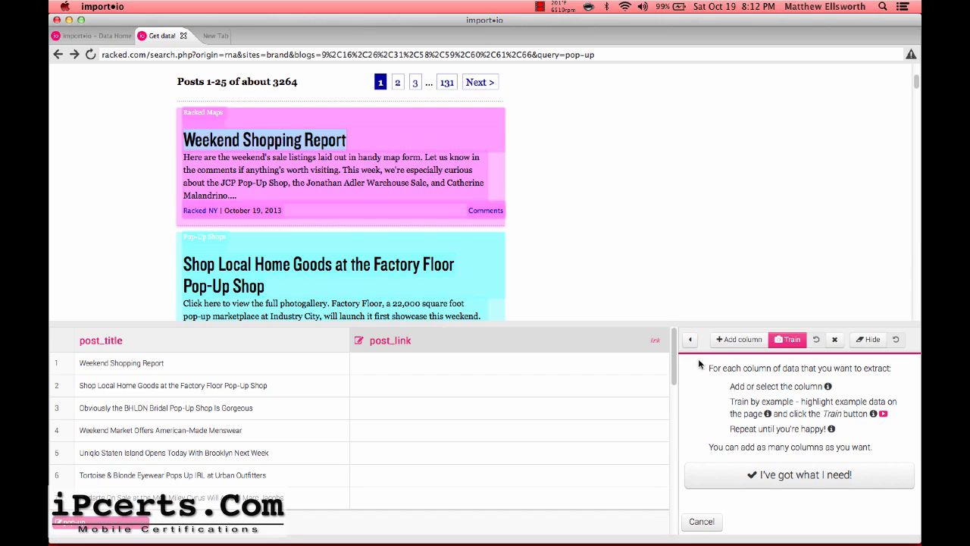
click(788, 342)
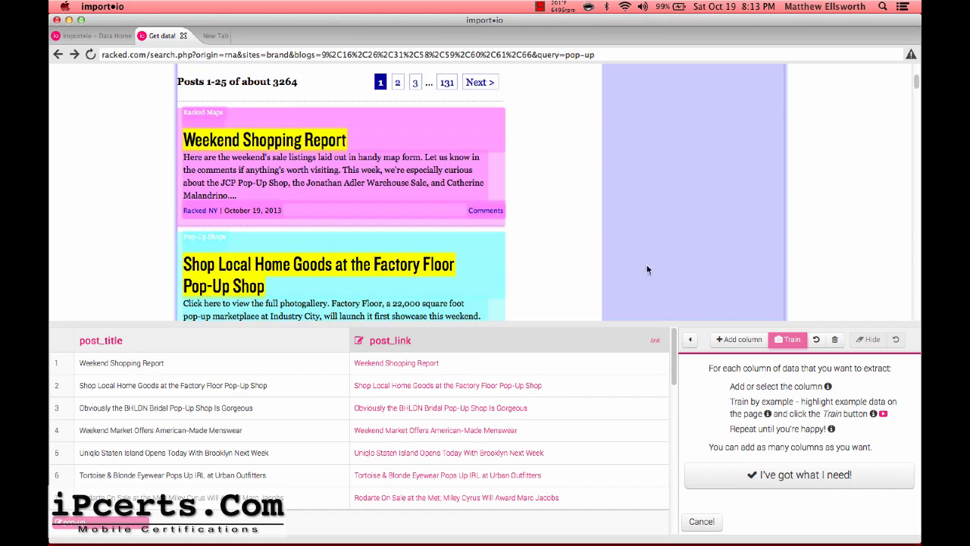
Add a text column named post_summary and train it on the summary paragraph of the "Weekend Shopping Report" result.
click(740, 340)
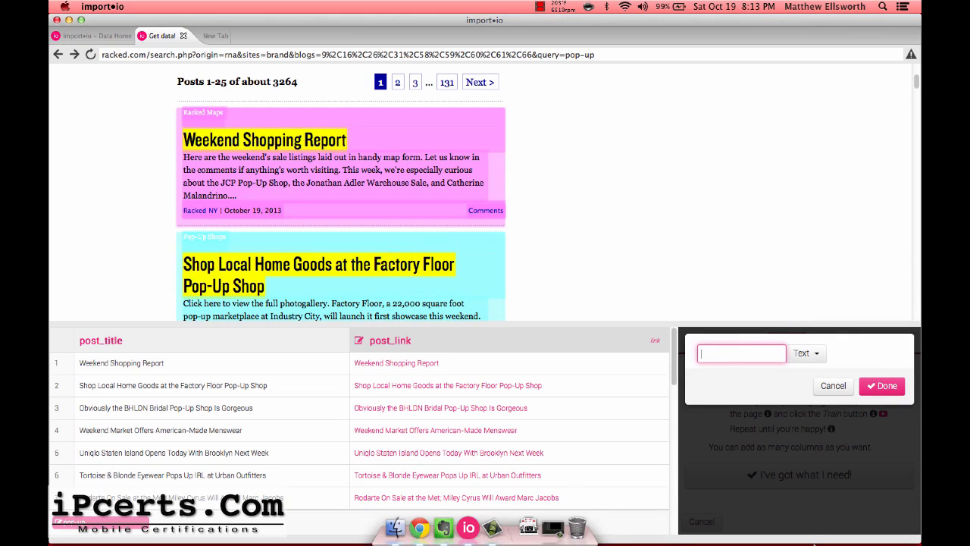
text(catego)
key(BackSpace)
key(BackSpace)
key(BackSpace)
key(BackSpace)
key(BackSpace)
key(BackSpace)
key(BackSpace)
key(BackSpace)
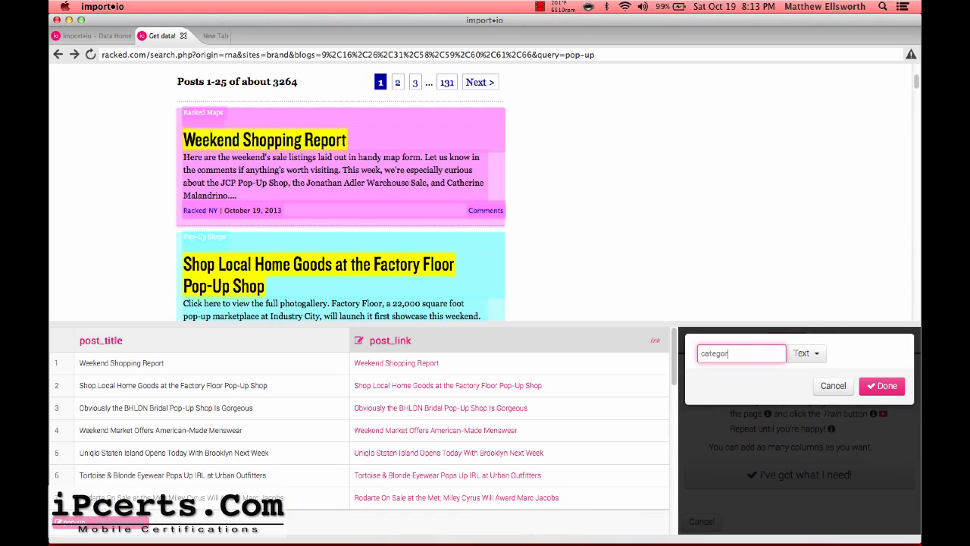
text(post_summary)
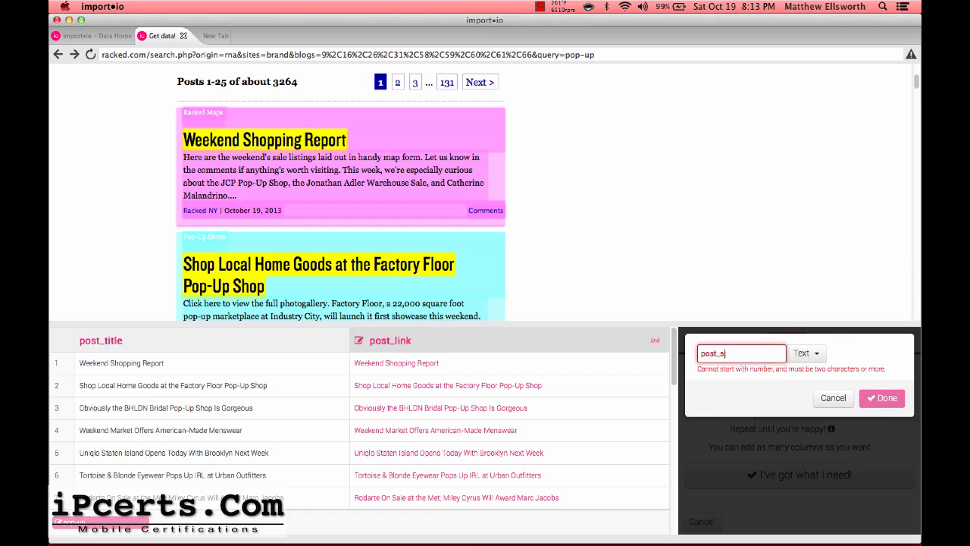
click(311, 157)
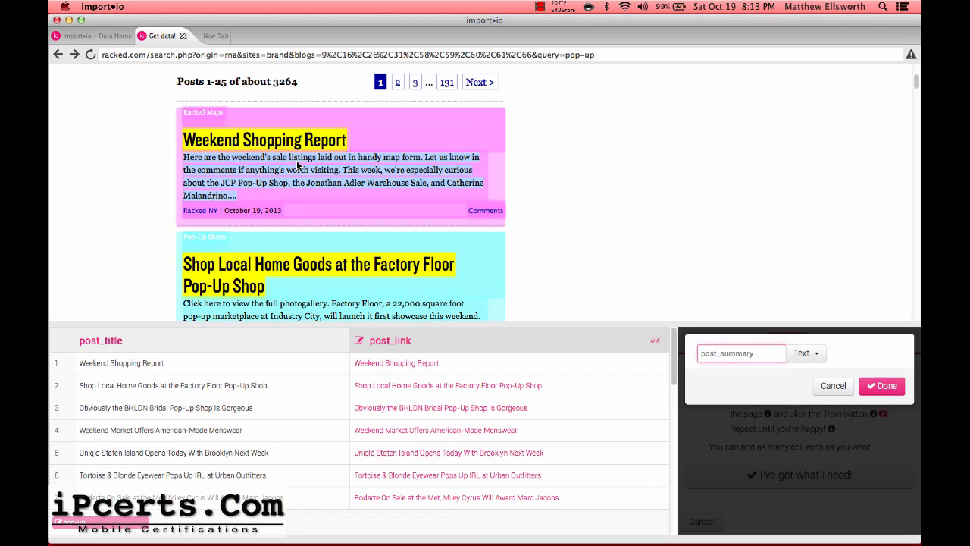
click(883, 387)
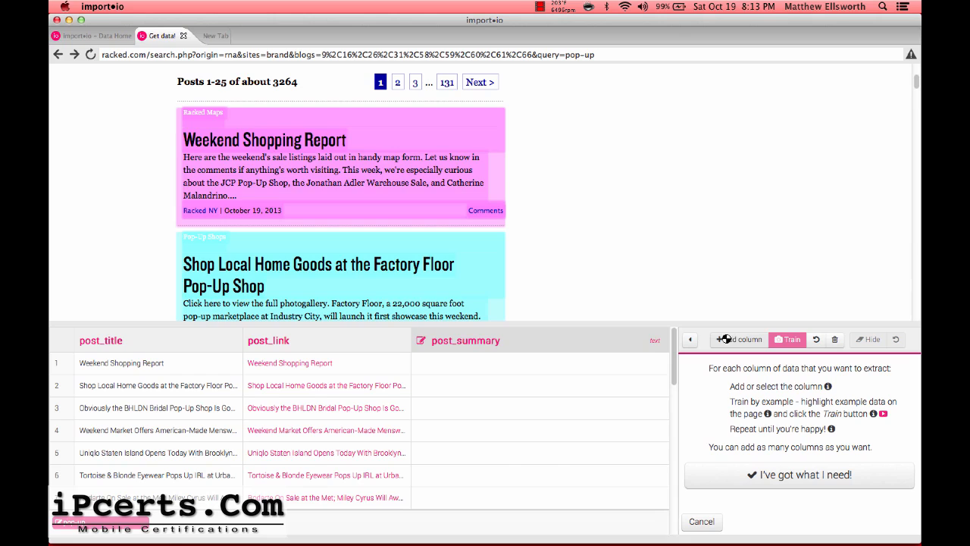
Add a text column named category and train it on the "Racked Maps" label of the first result.
click(724, 339)
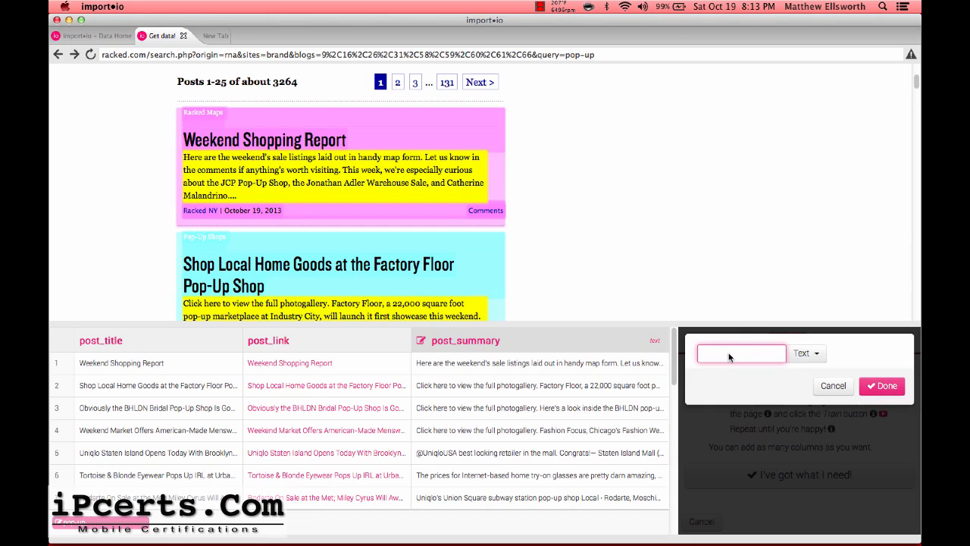
text(c)
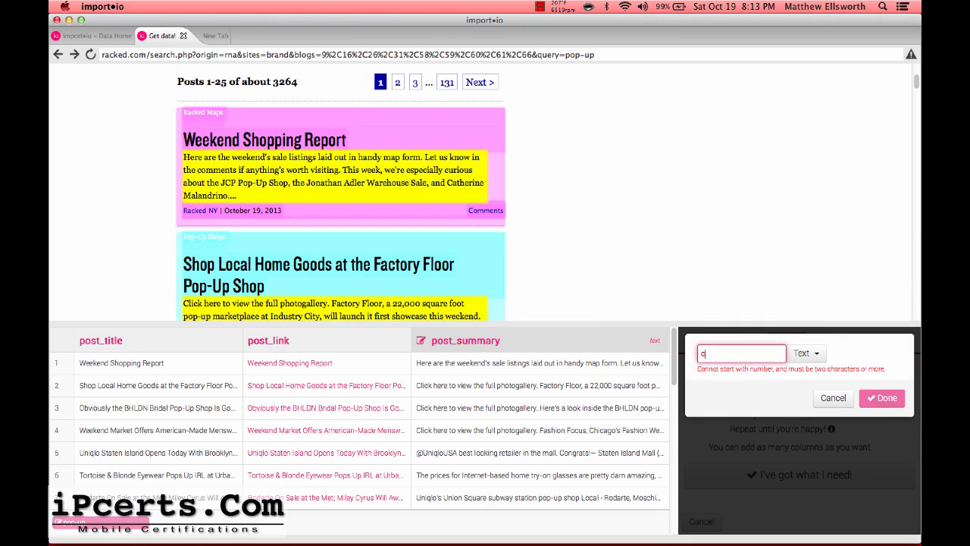
text(ategory)
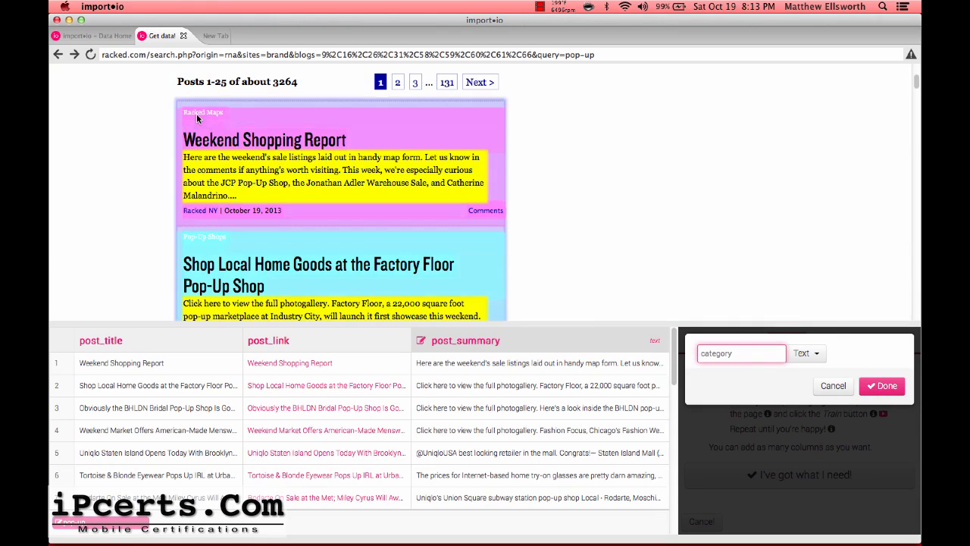
click(875, 387)
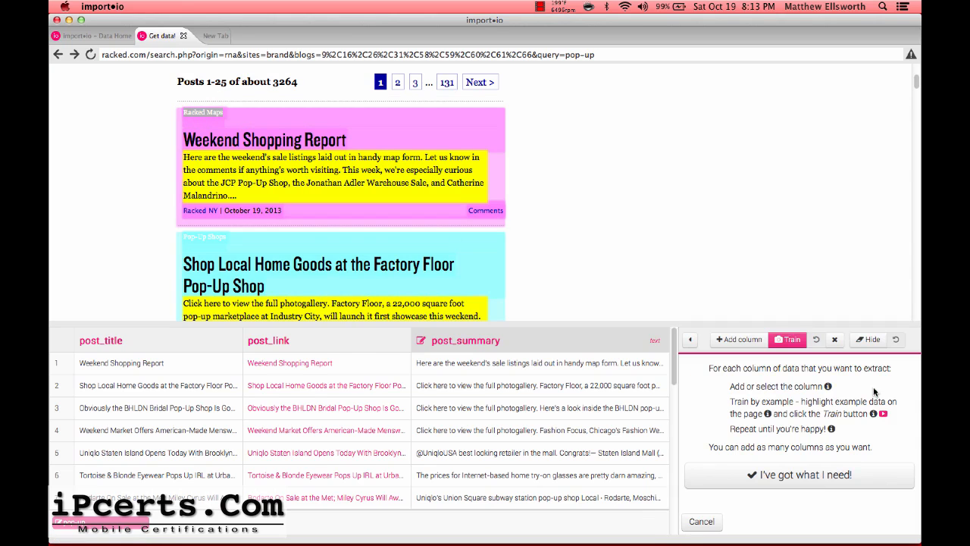
Add a column named date, kept as type Text, and train it on the first result's post date.
click(738, 340)
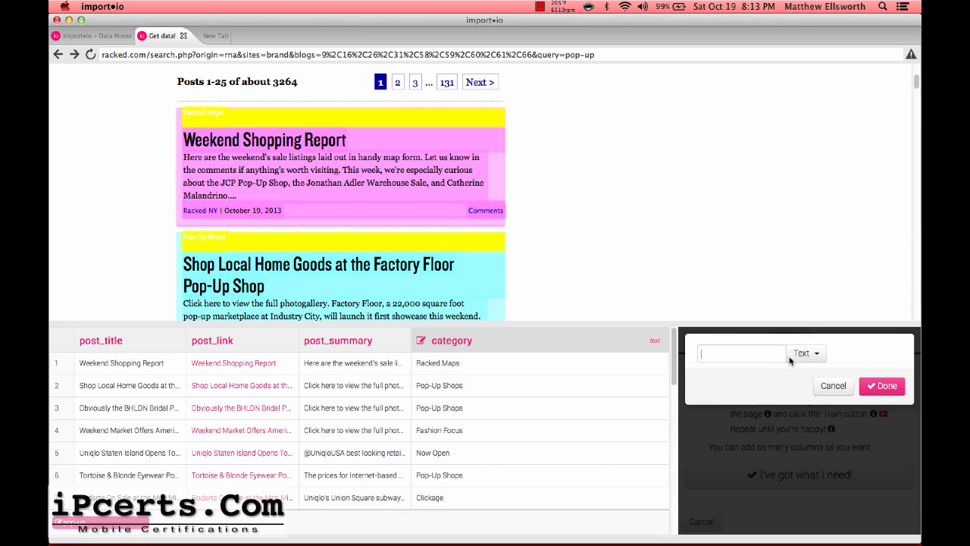
text(date)
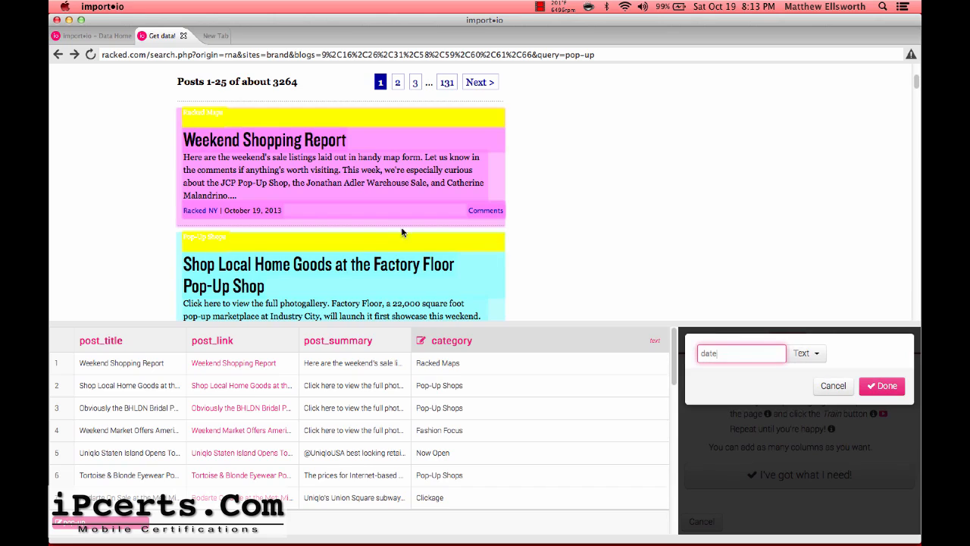
click(238, 211)
click(806, 354)
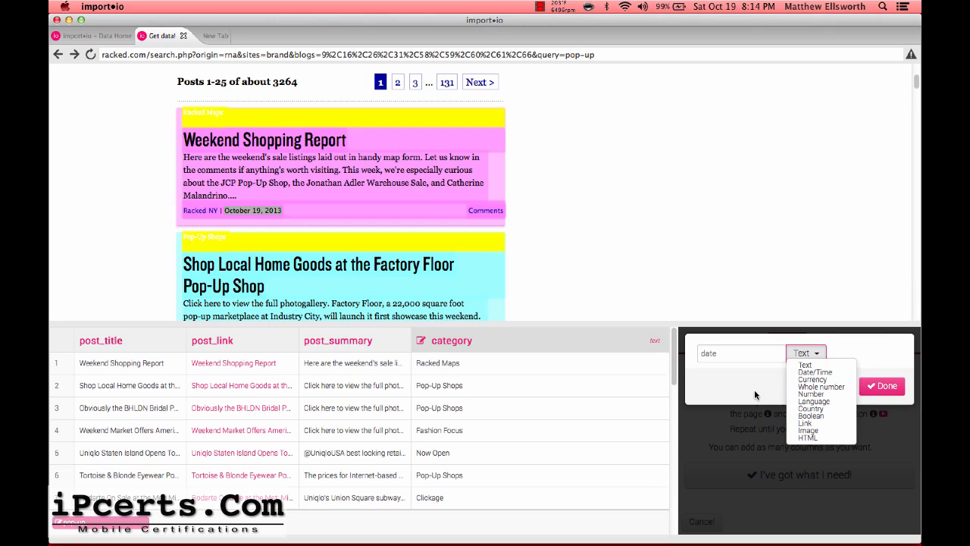
click(884, 369)
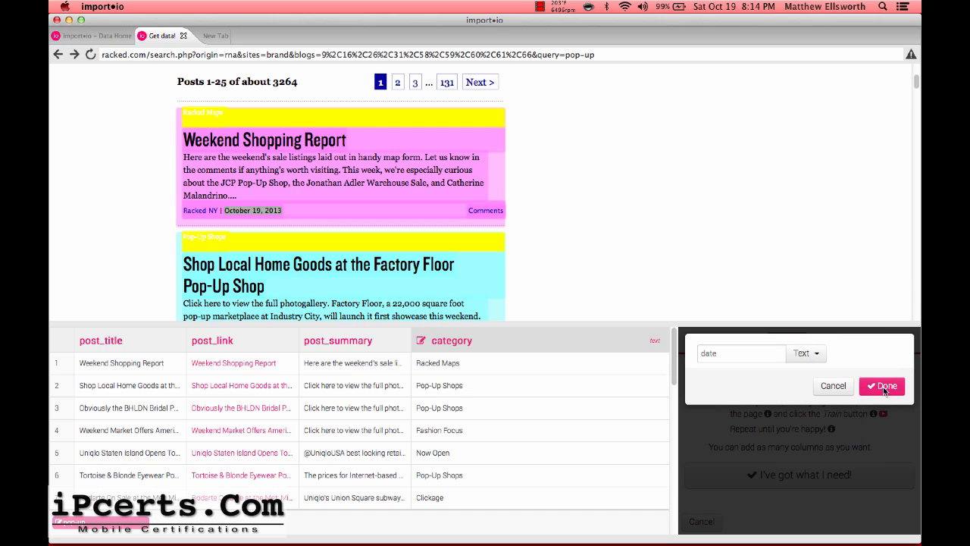
click(883, 386)
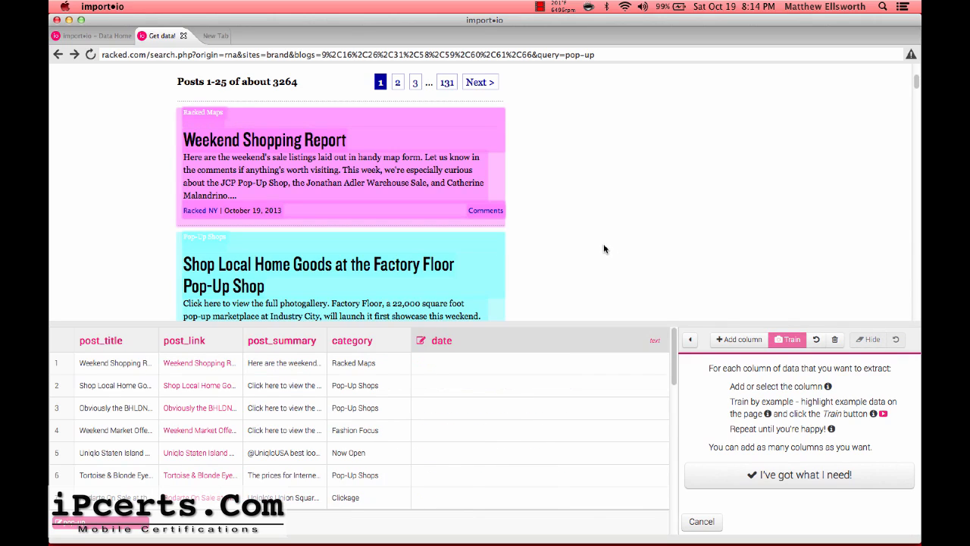
Check the highlighted dates along the results page and accept the column training to continue to the total results.
scroll(541, 223, down, 3)
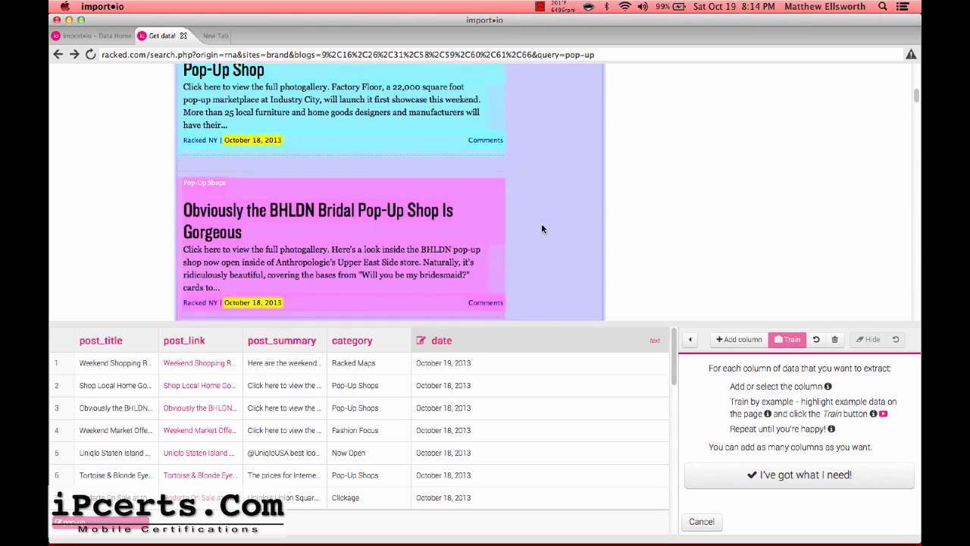
scroll(542, 228, down, 2)
scroll(542, 228, up, 10)
scroll(542, 227, down, 1)
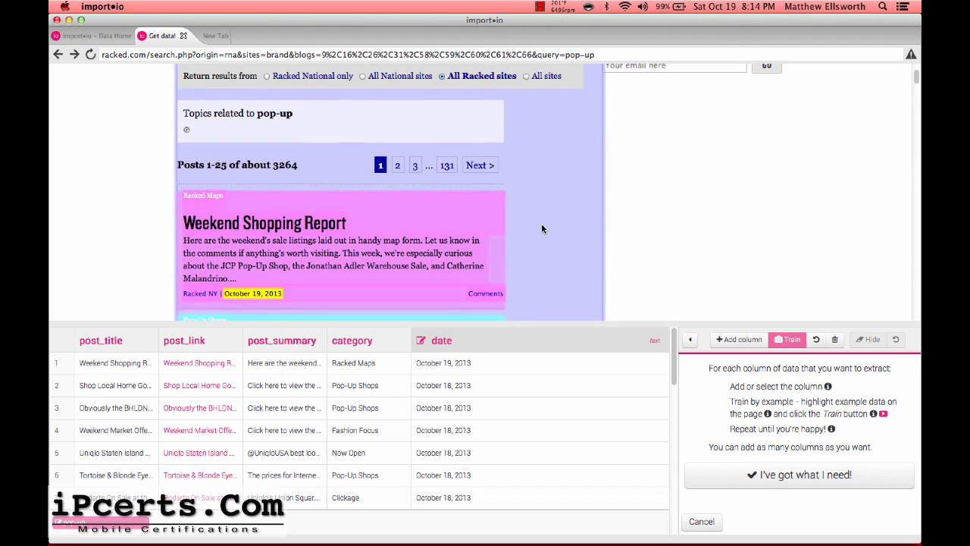
click(794, 476)
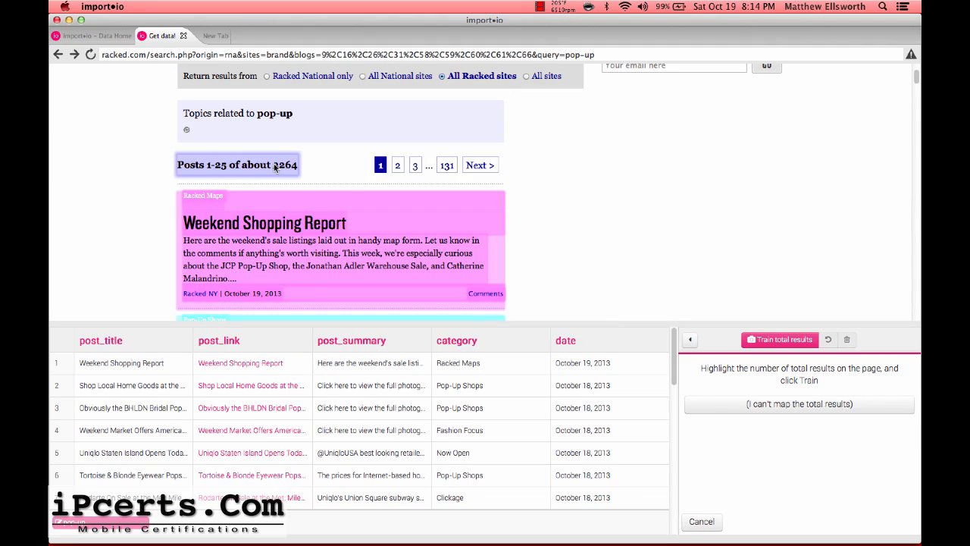
Train the total results on the total post number above the search results and accept it as correct.
drag(274, 164, 297, 166)
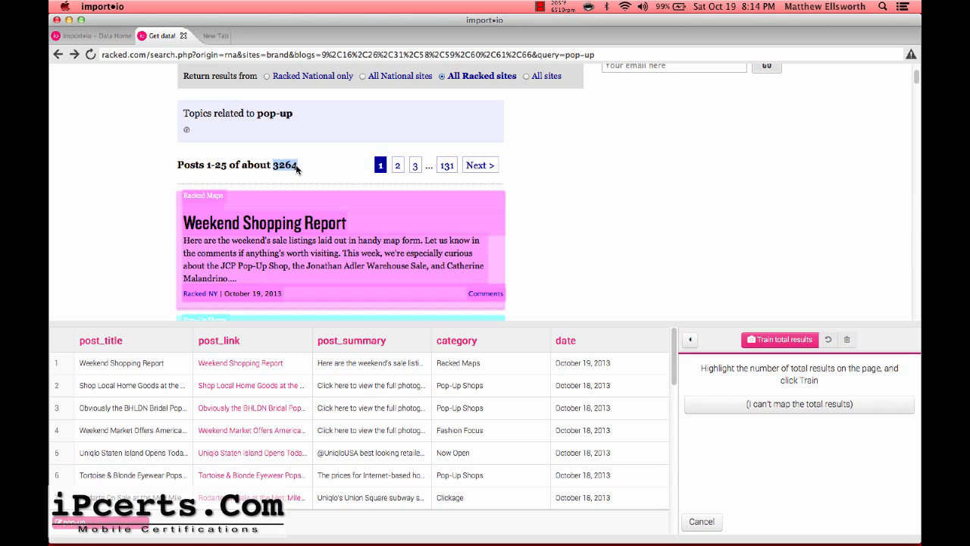
click(780, 341)
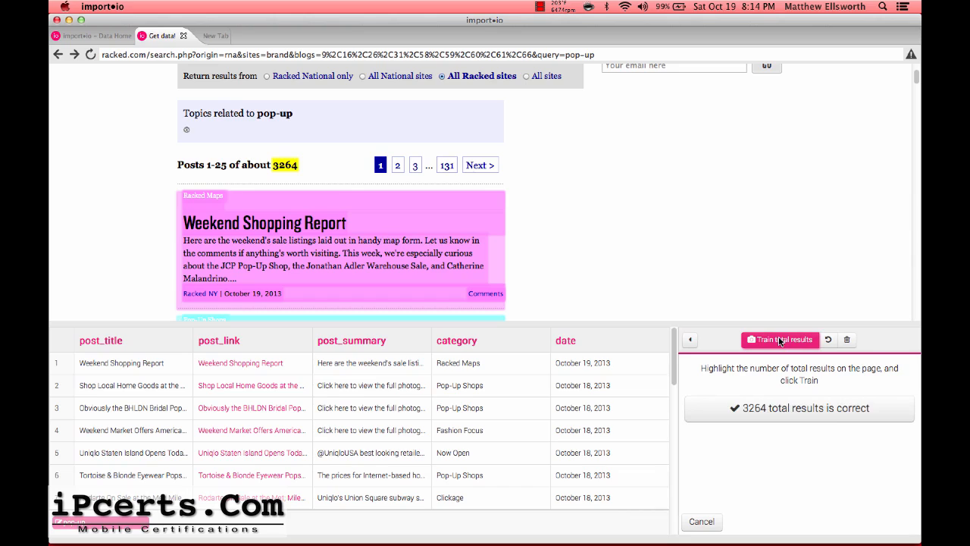
click(801, 409)
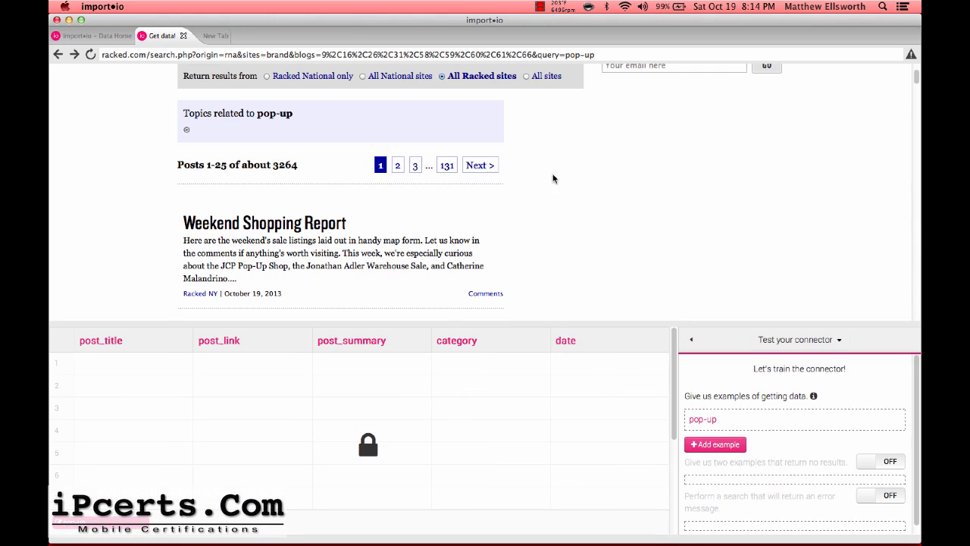
Add a second example query "trunk show", check its results page and accept that it contains the wanted data.
click(710, 446)
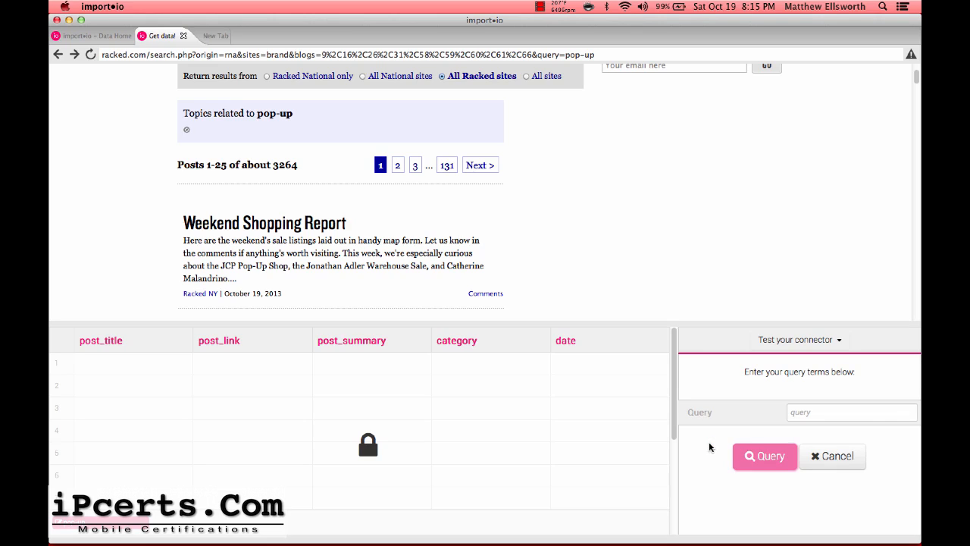
click(841, 414)
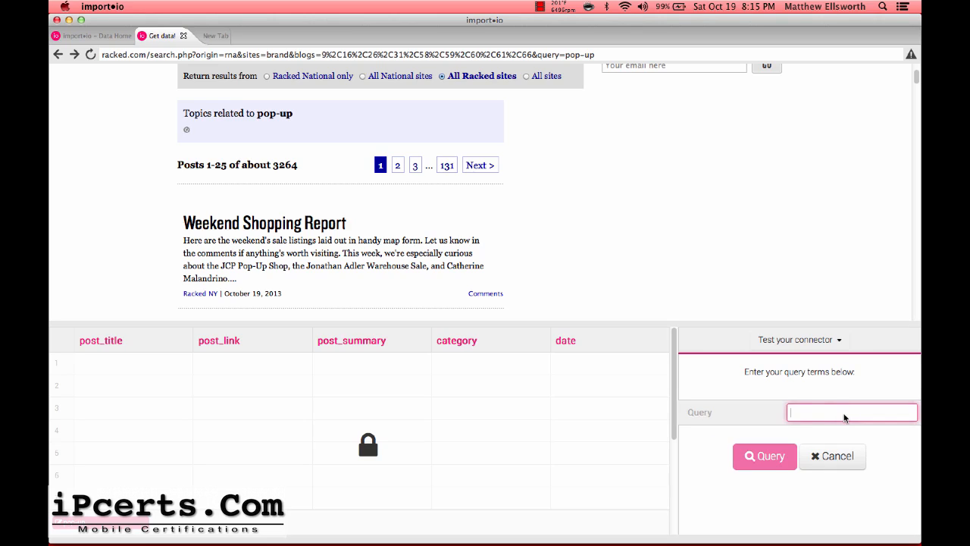
text(trunk show)
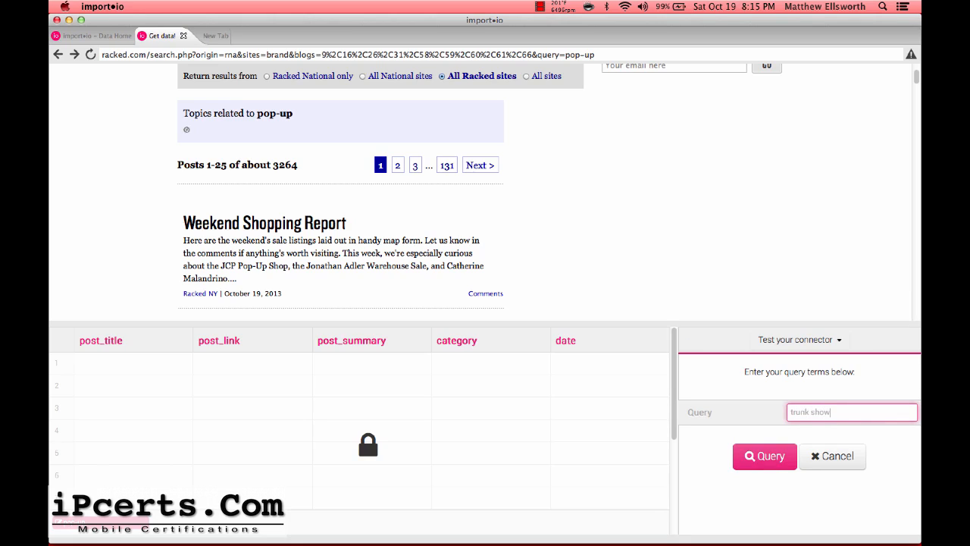
click(751, 458)
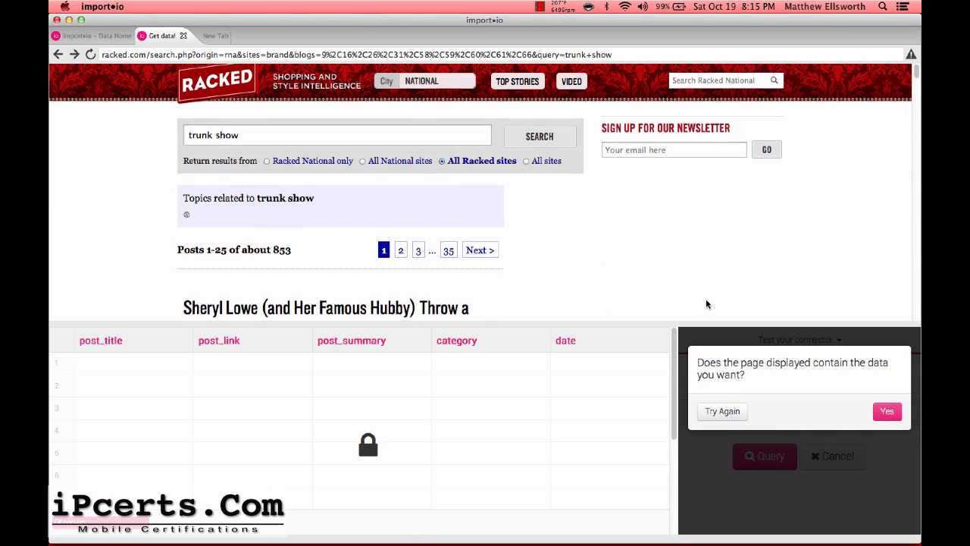
scroll(706, 304, down, 4)
scroll(705, 303, down, 1)
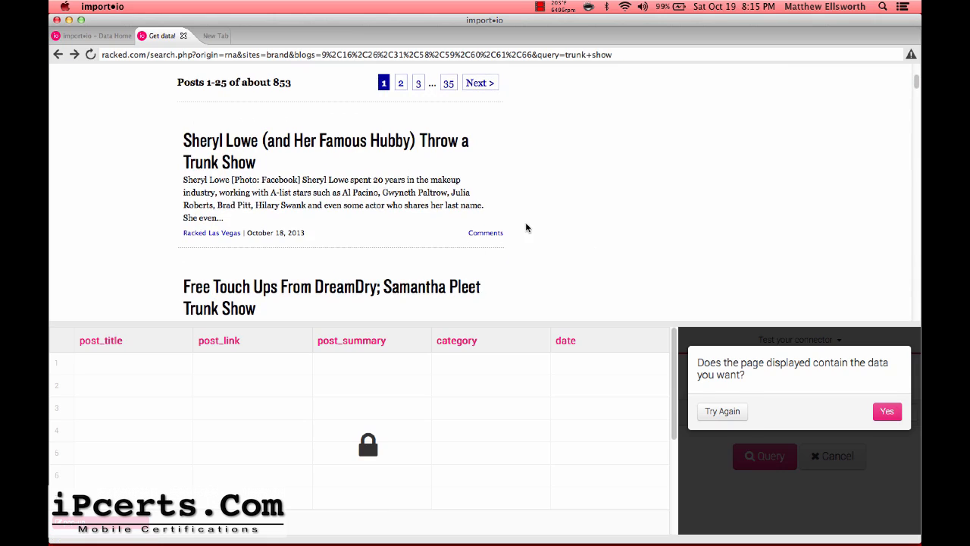
click(888, 411)
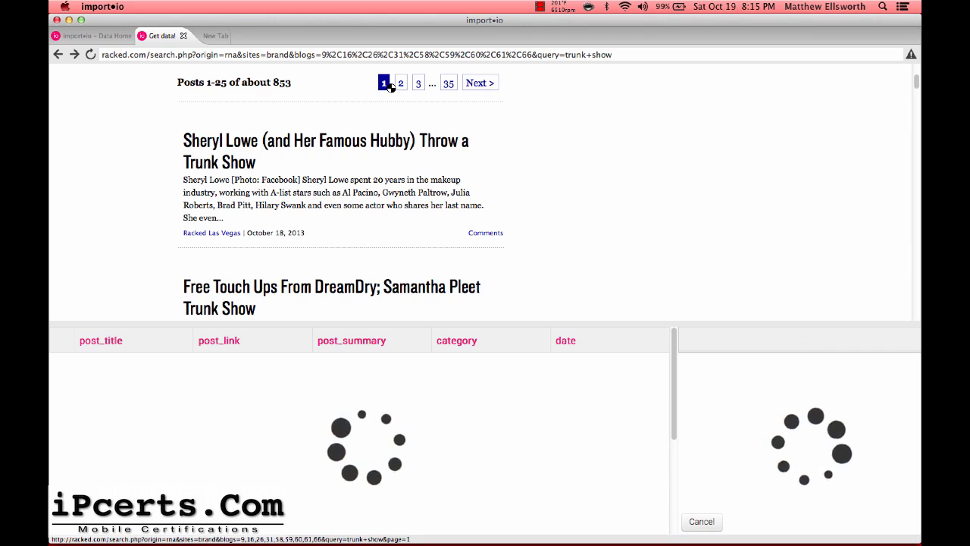
Accept the extracted rows, columns and total results for the "trunk show" example after checking them against the page.
scroll(388, 87, up, 3)
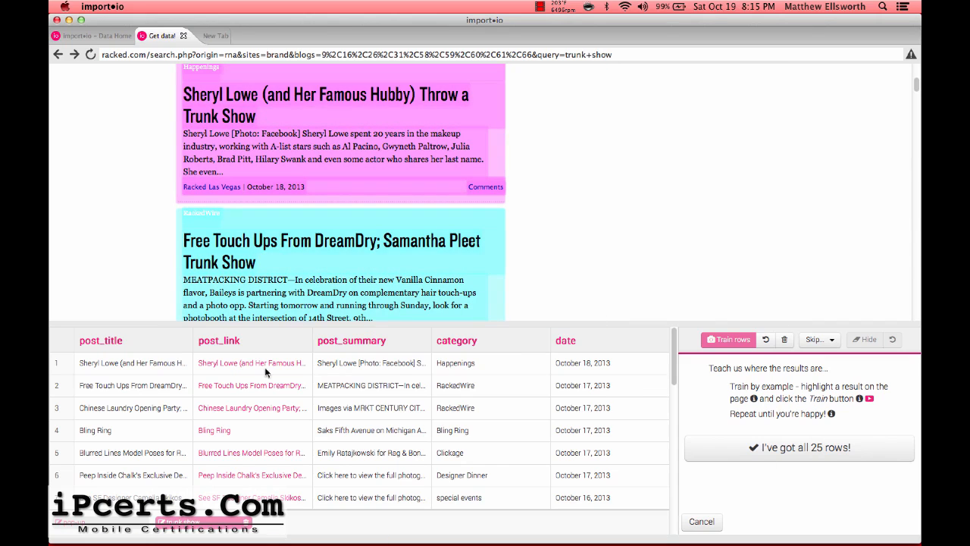
click(785, 440)
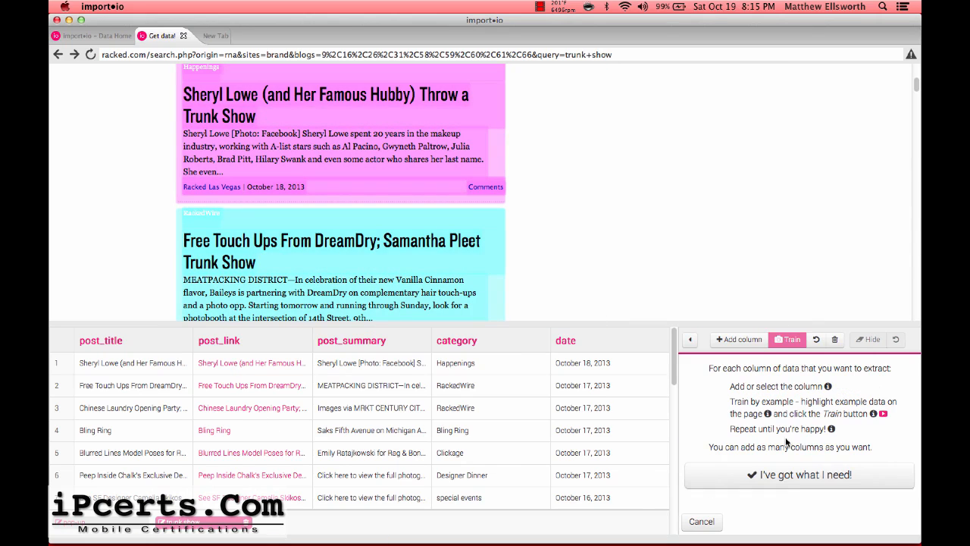
click(813, 474)
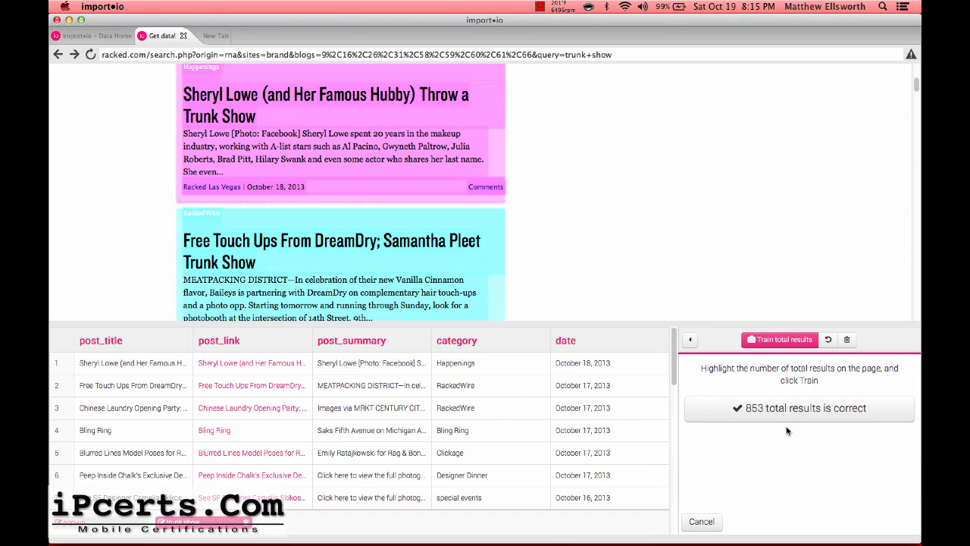
scroll(591, 144, up, 4)
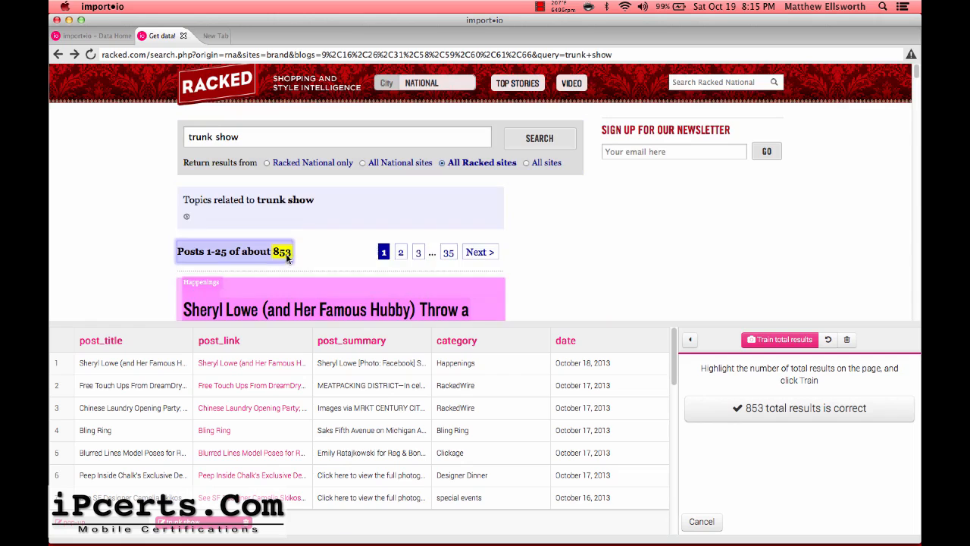
click(847, 410)
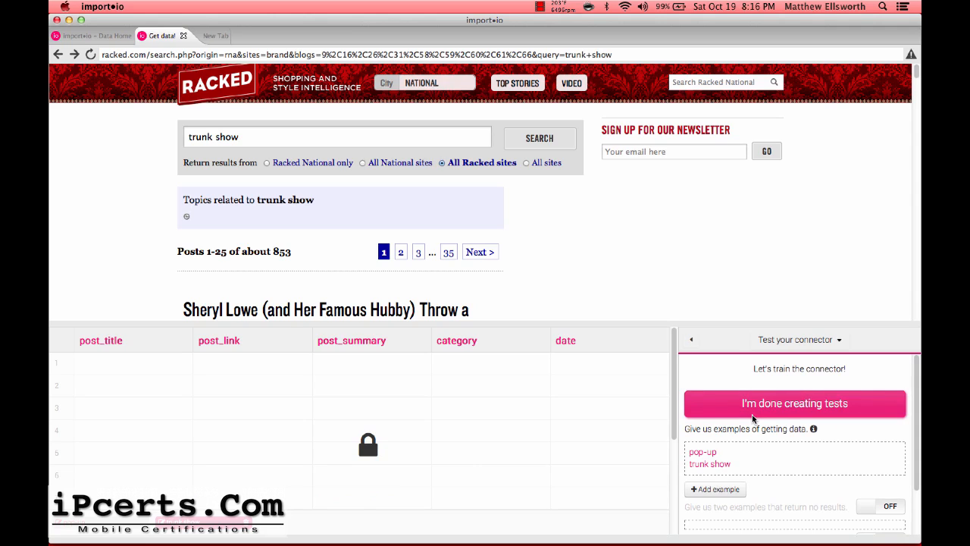
Finish creating tests and upload the connector to import.io under the name "Racked Pop-up News".
scroll(762, 369, down, 1)
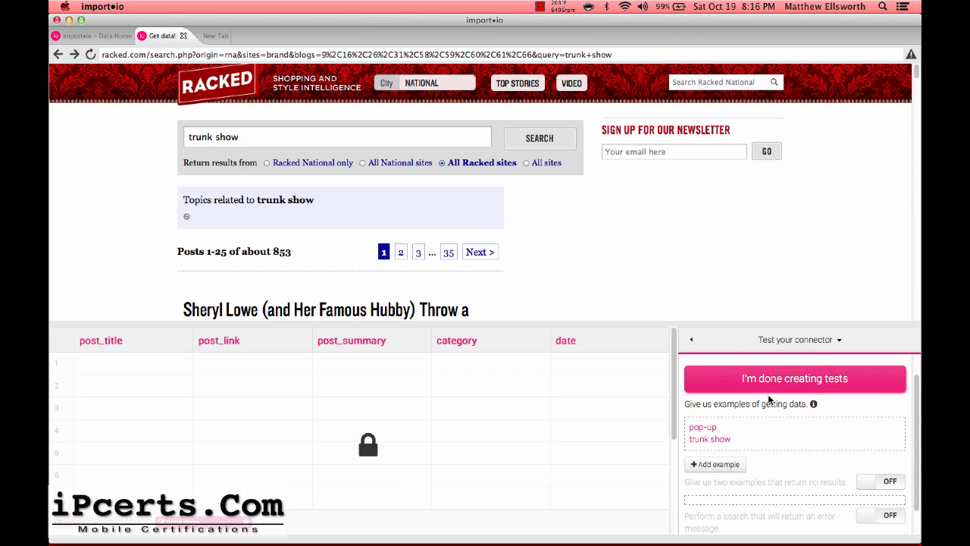
click(766, 381)
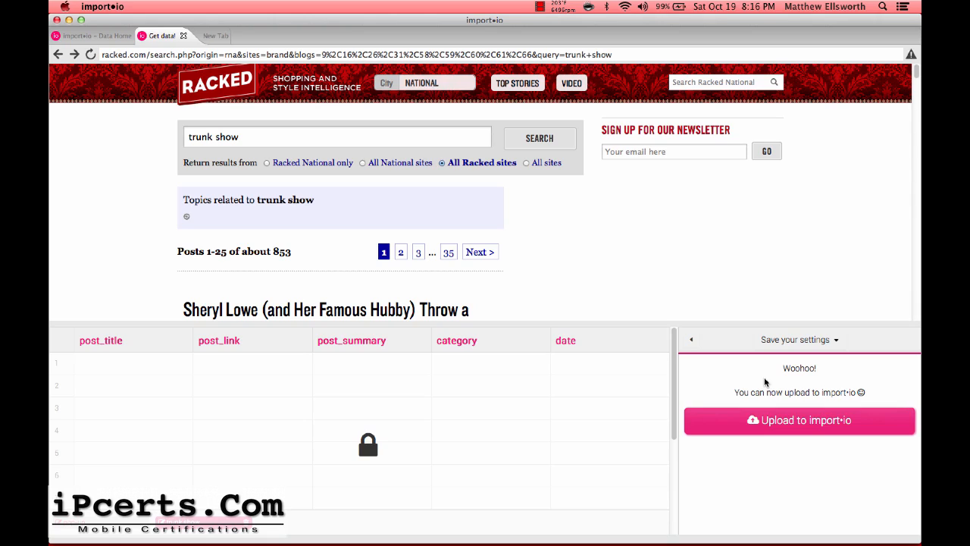
click(755, 419)
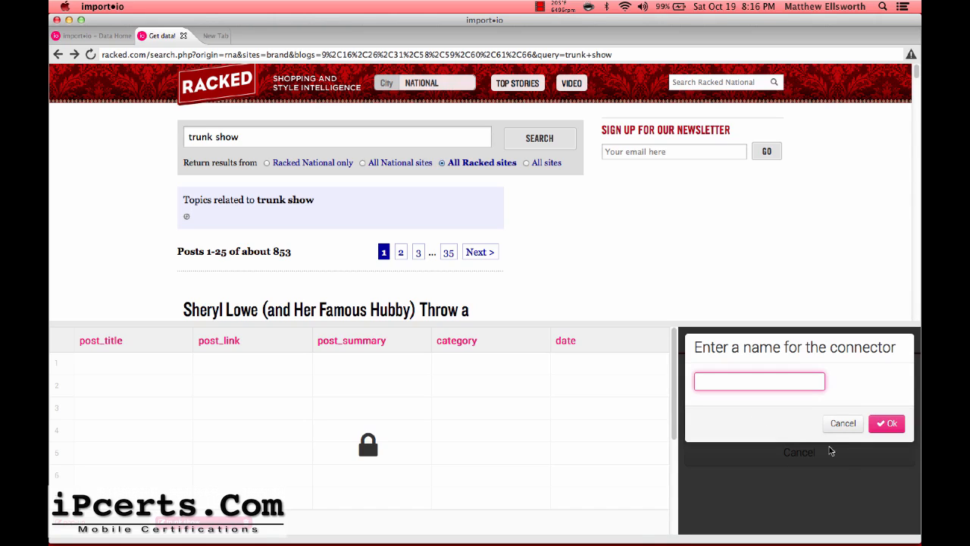
text(Race)
text(ed)
text( Pop-up New)
text(s)
key(Return)
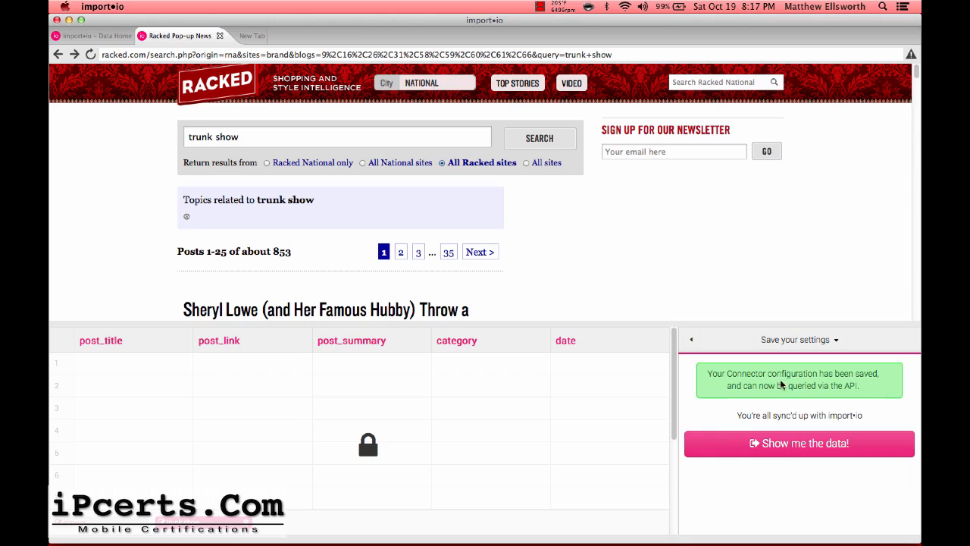
Open the uploaded connector's data set and look through the results of the pop-up and trunk show queries.
click(719, 445)
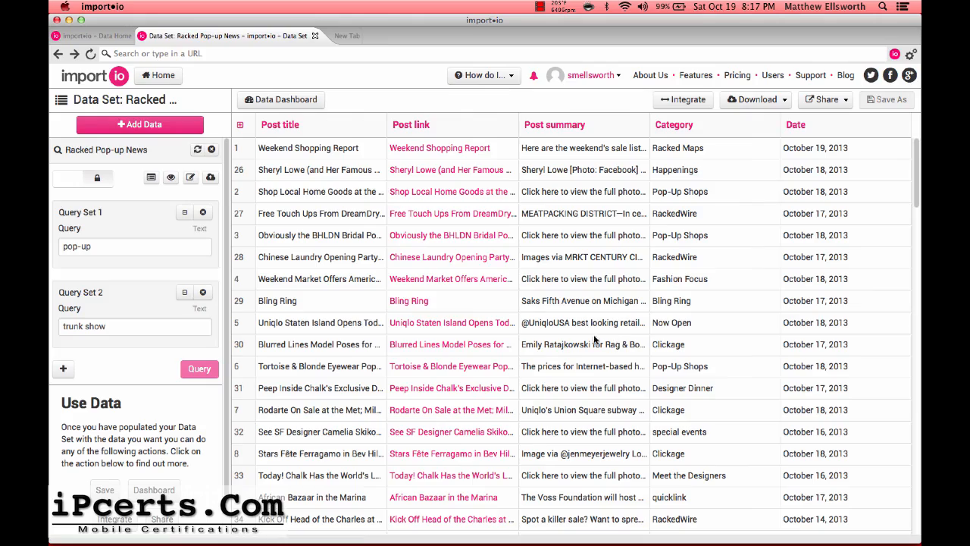
scroll(732, 227, down, 10)
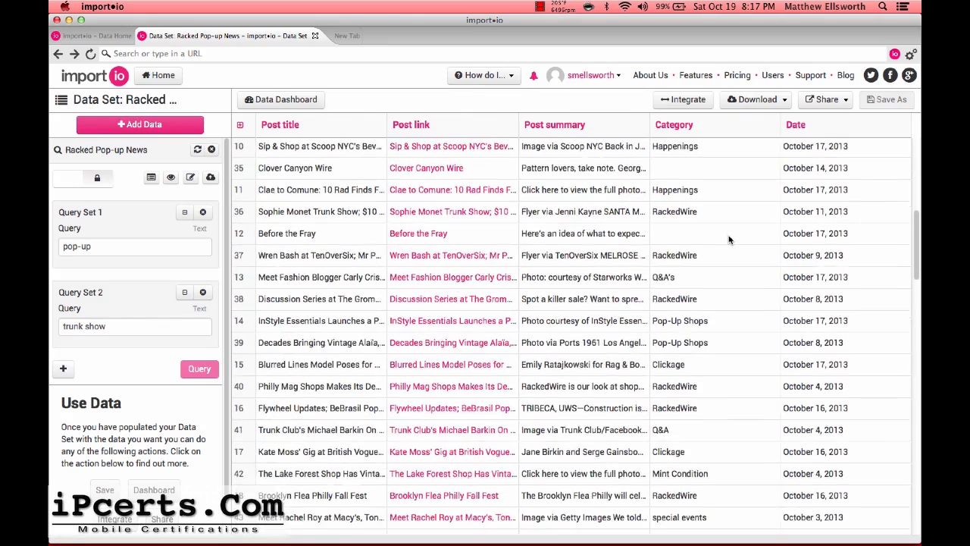
scroll(729, 239, down, 8)
scroll(728, 240, up, 15)
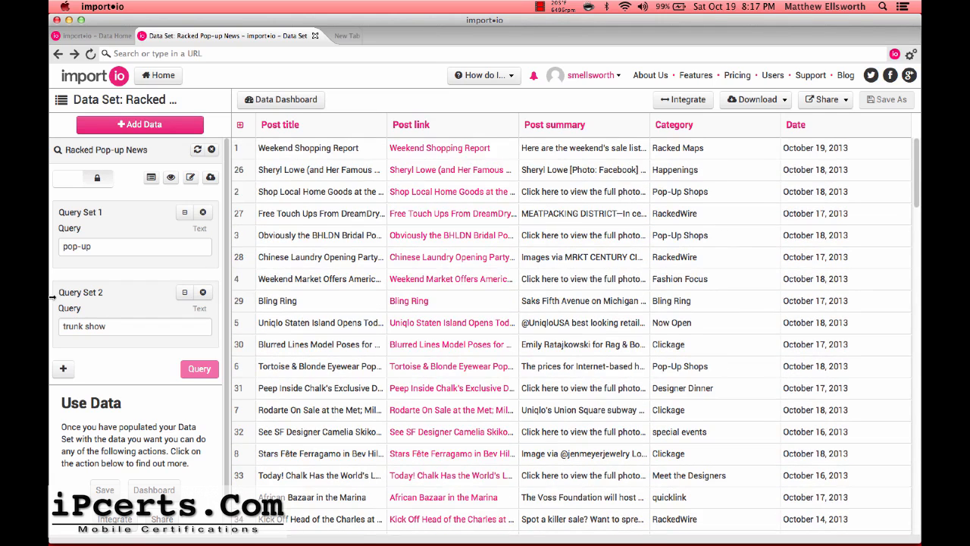
Add a third query set with "sample sale" and run the query.
click(63, 370)
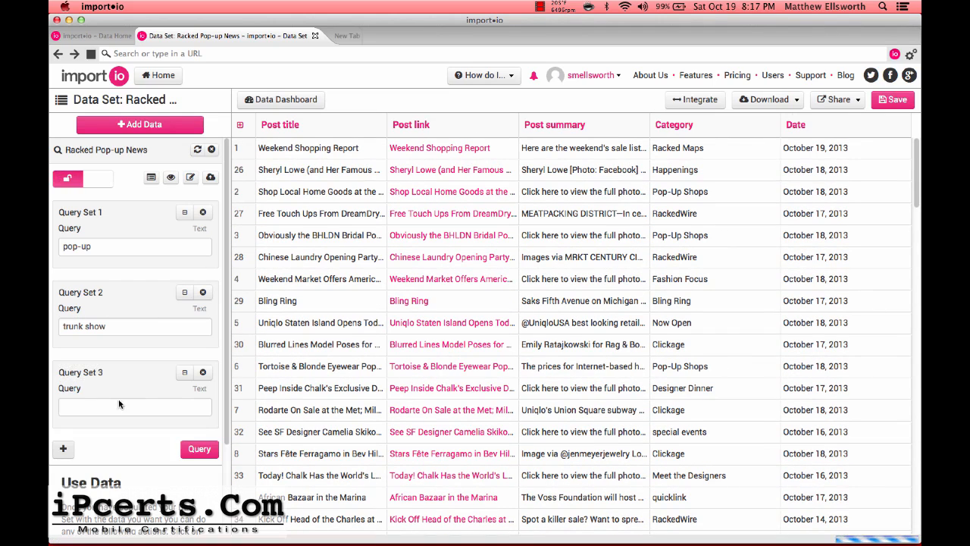
click(107, 407)
text(sample sales)
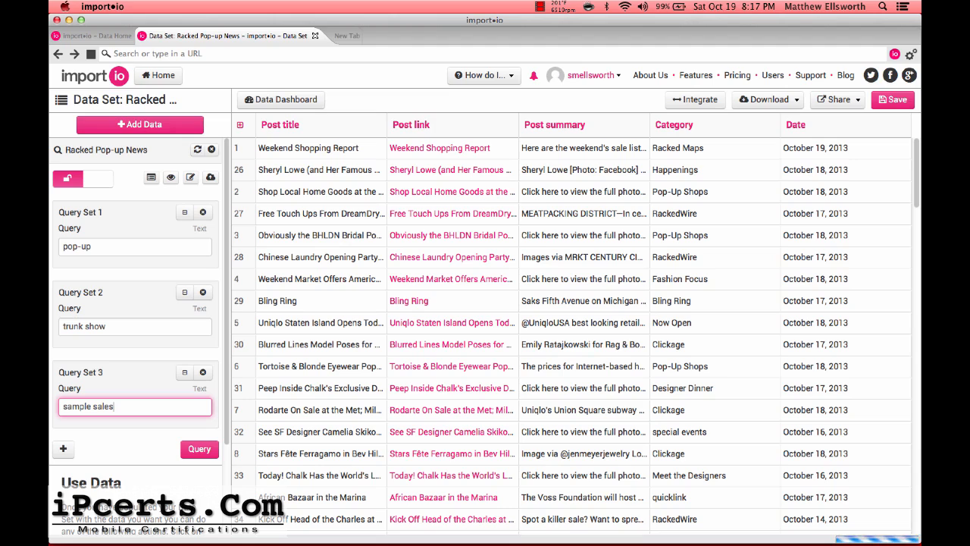
key(BackSpace)
click(207, 449)
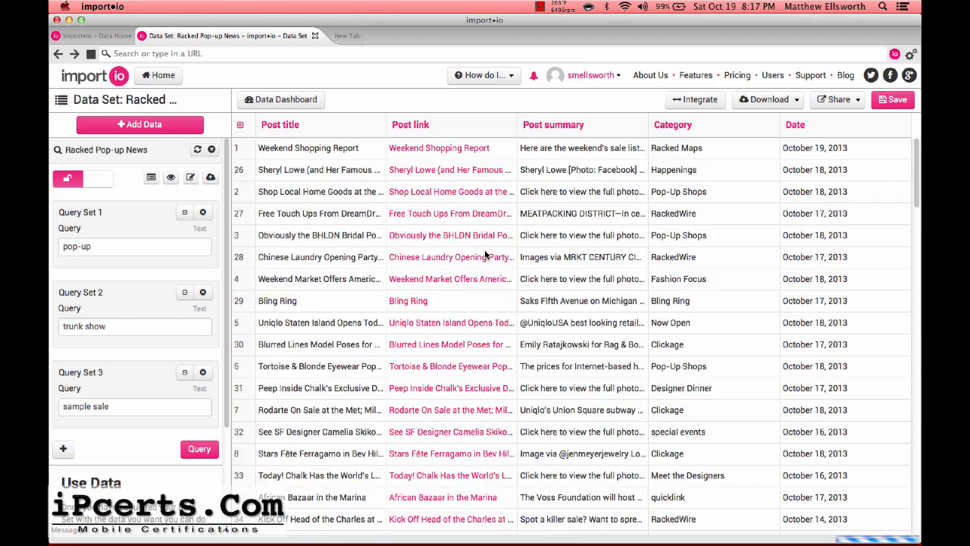
Examine the combined query results and the additional source columns, restoring the compact column view when done.
scroll(485, 253, down, 3)
scroll(514, 341, down, 5)
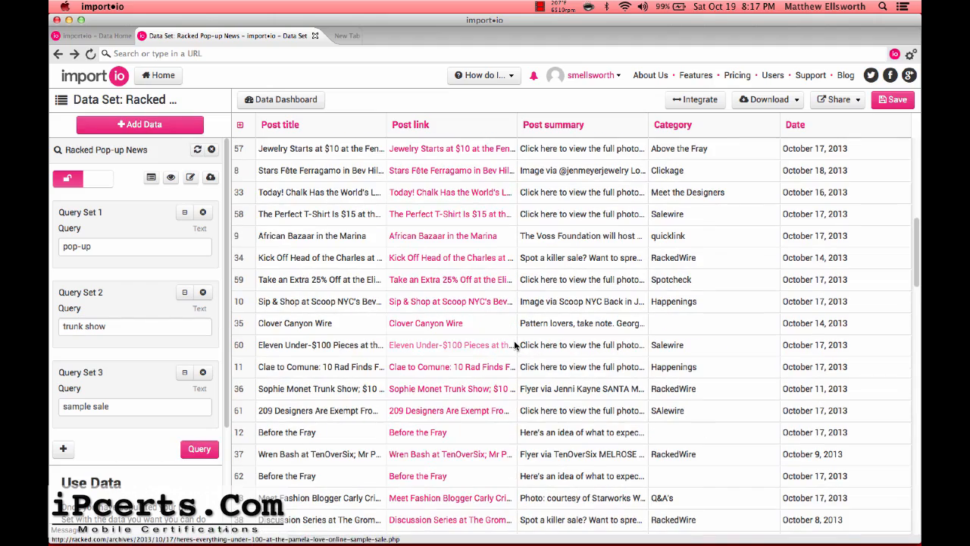
mouse_move(514, 345)
scroll(514, 345, down, 10)
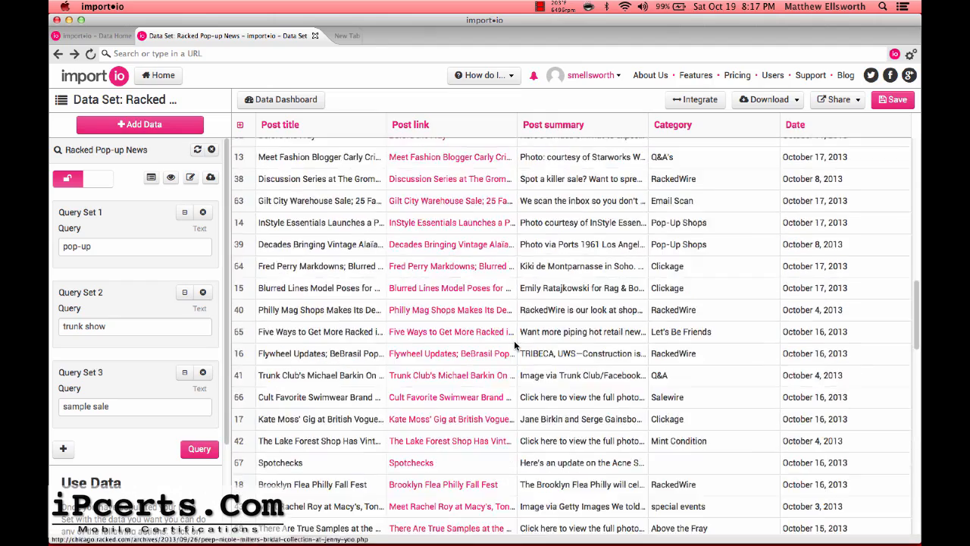
scroll(514, 345, up, 8)
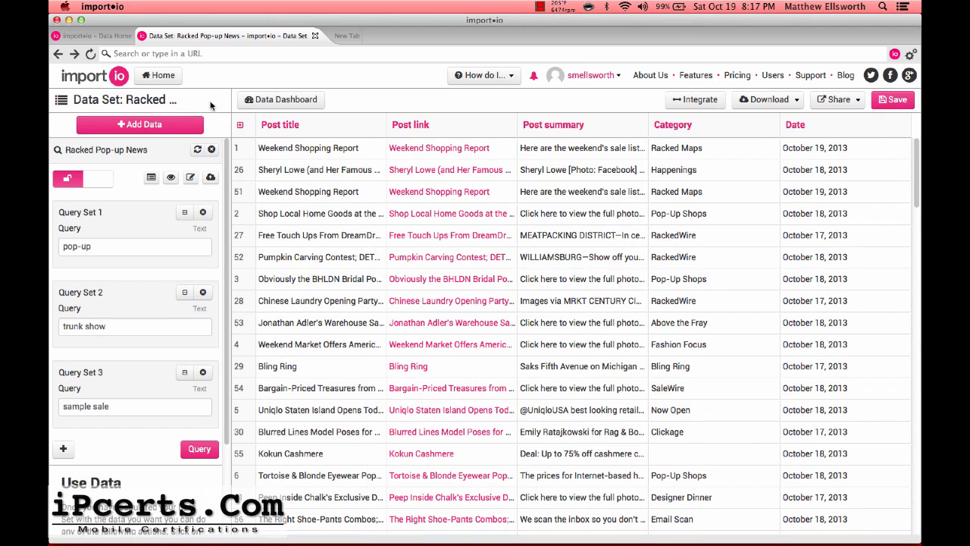
click(241, 125)
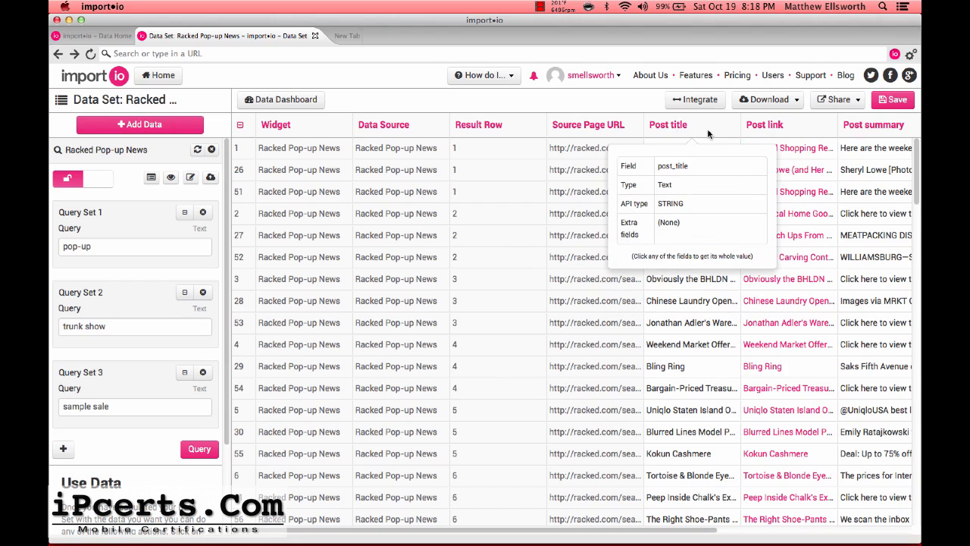
mouse_move(837, 197)
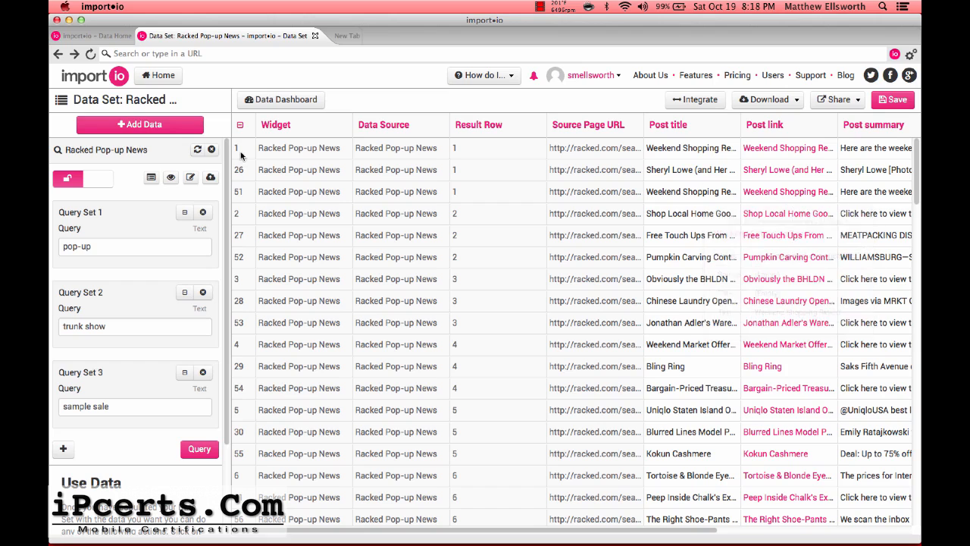
click(239, 126)
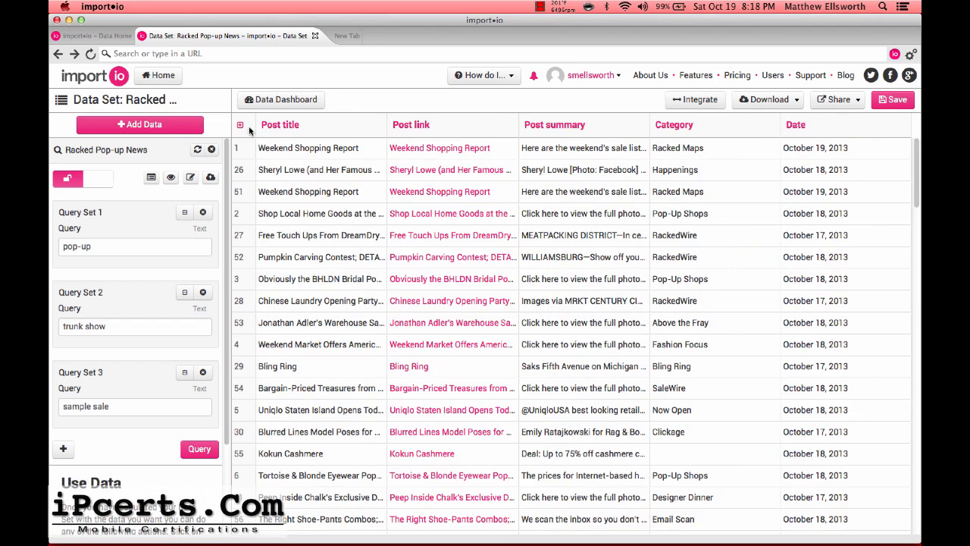
Rename the data set "Racked Pop-up News" and save it, putting off sharing the view.
click(146, 102)
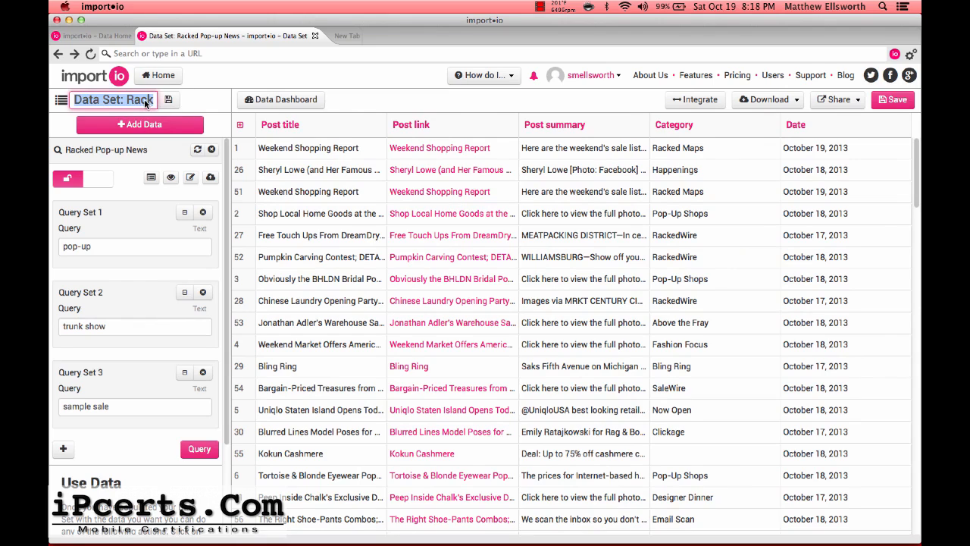
text(Racked Pop)
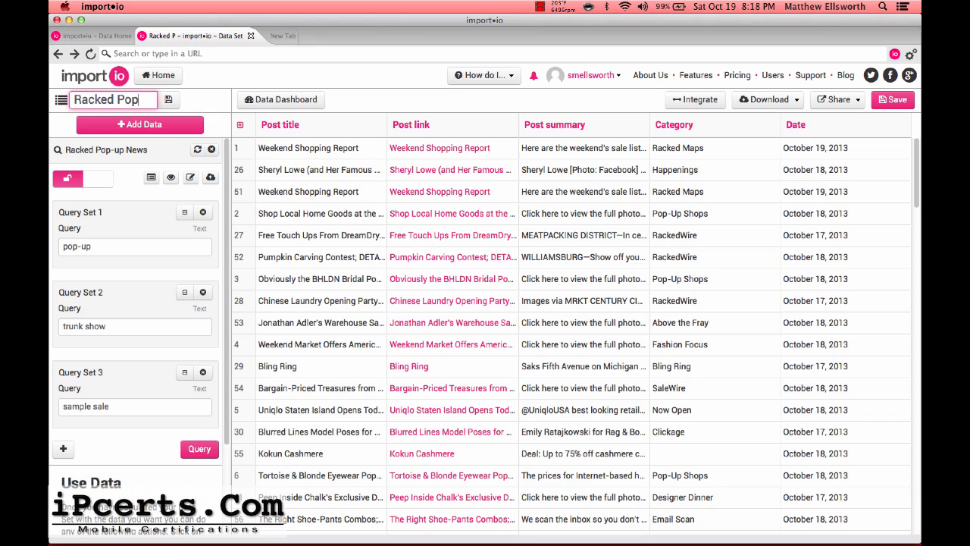
text(-up News)
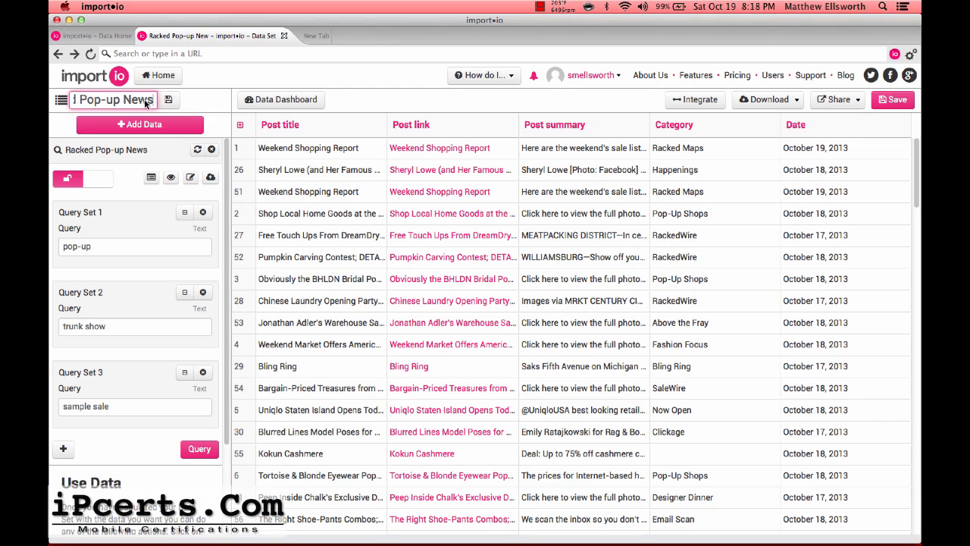
click(169, 99)
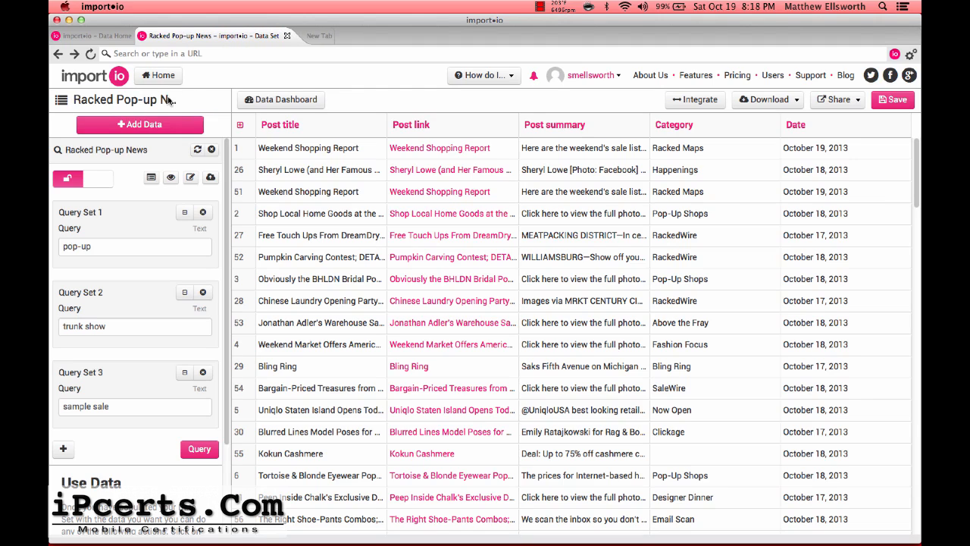
click(897, 101)
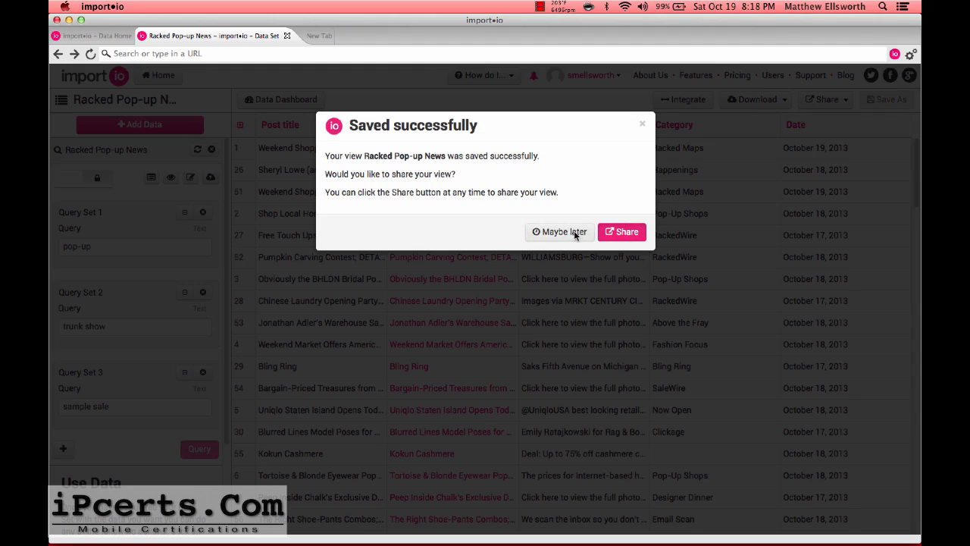
click(573, 232)
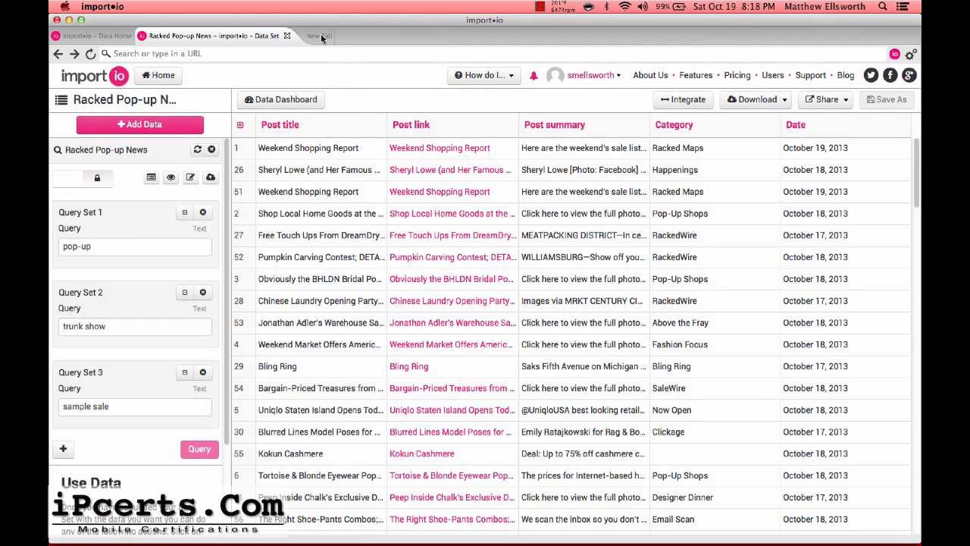